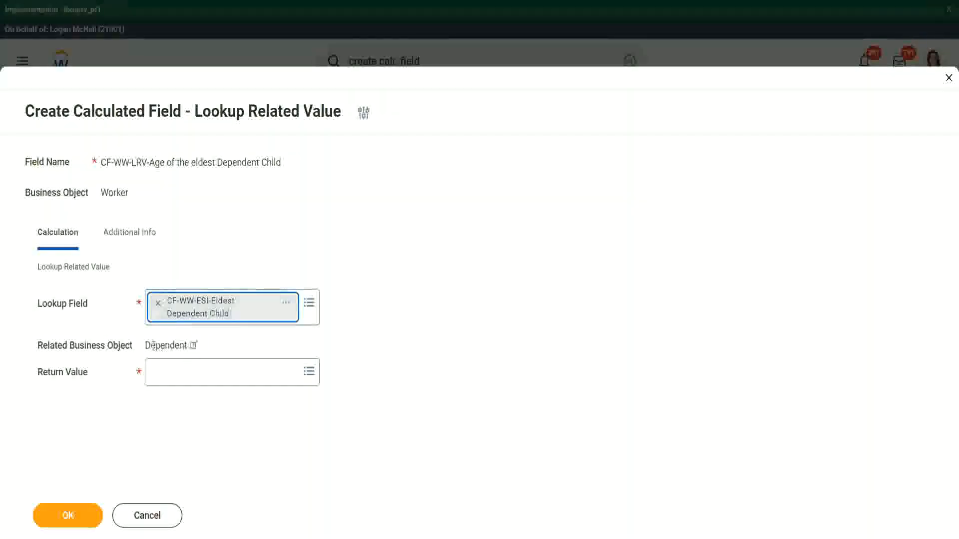
Step: Inspect the details of the Eldest Dependent Child lookup field and its related business object
drag(146, 346, 190, 344)
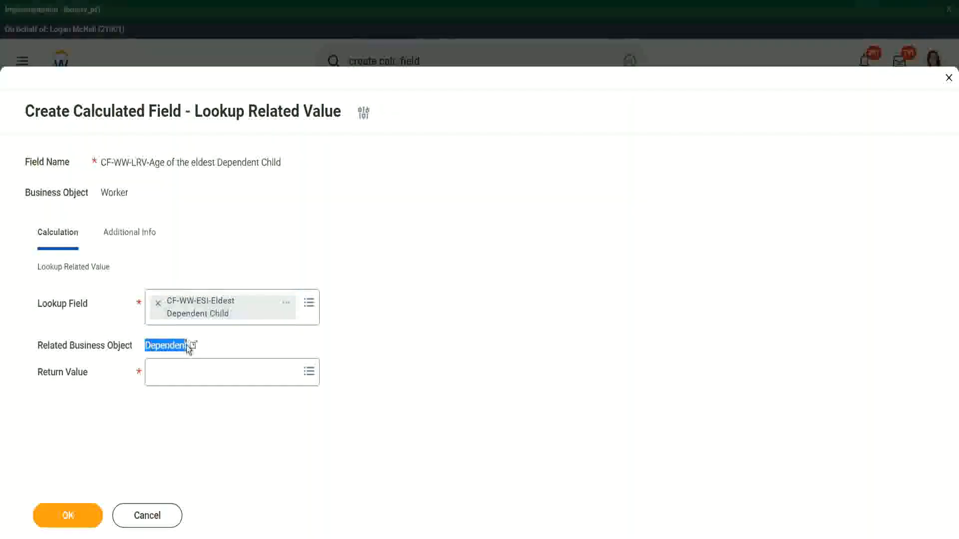
click(286, 303)
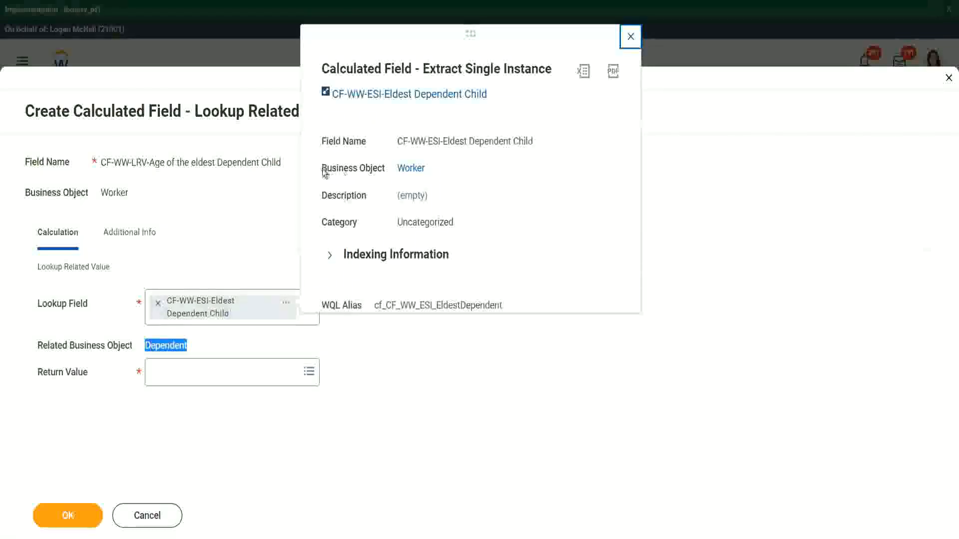
drag(322, 170, 385, 168)
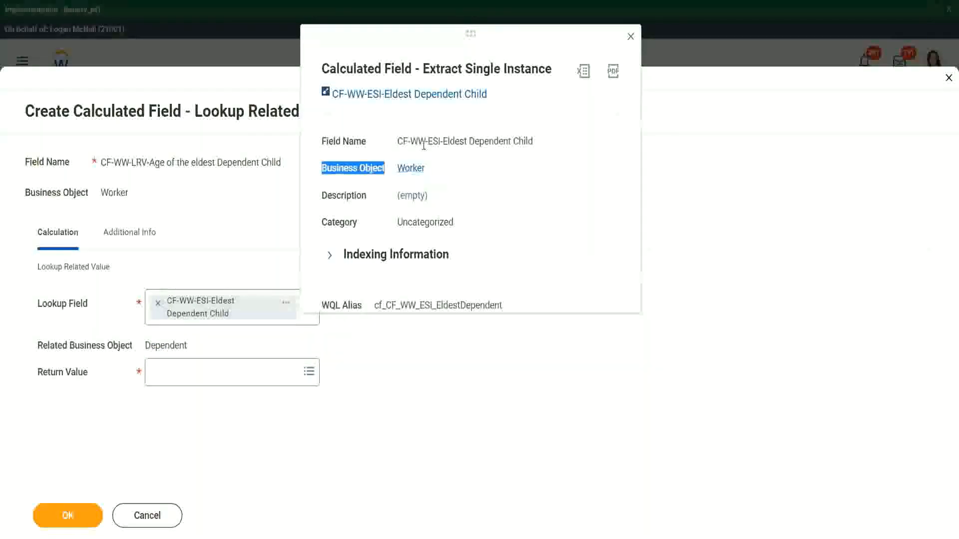
drag(432, 142, 460, 141)
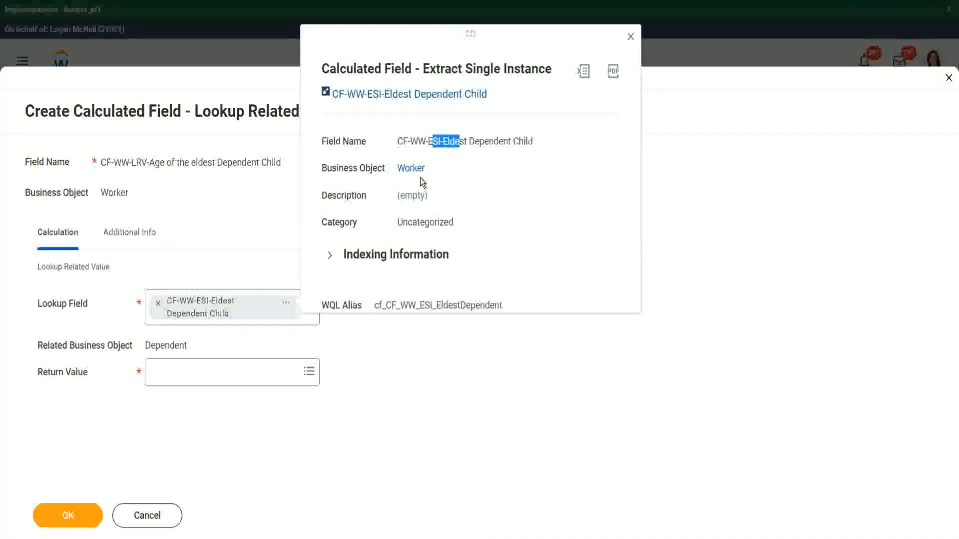
click(445, 167)
click(631, 37)
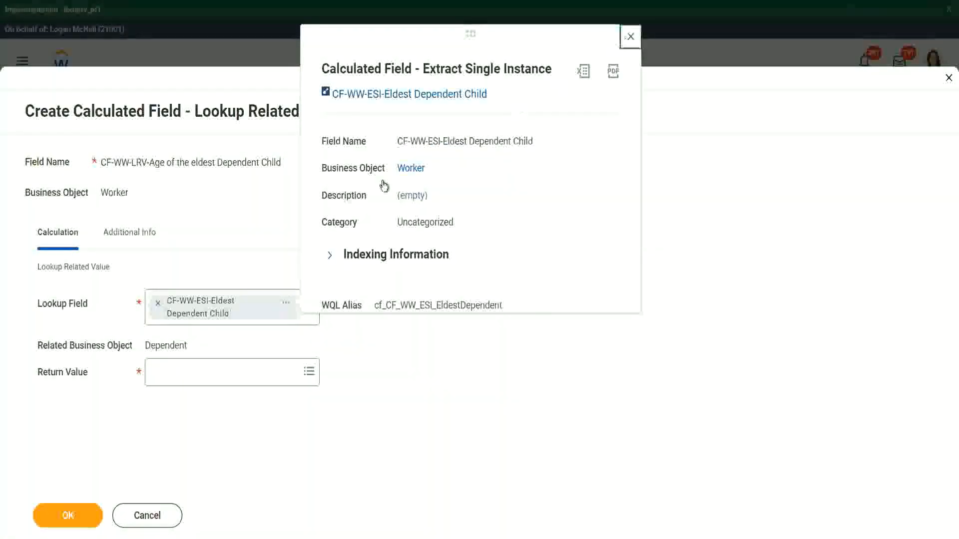
Step: Search for age and set the Return Value to the Dependent's Age field
drag(144, 345, 182, 341)
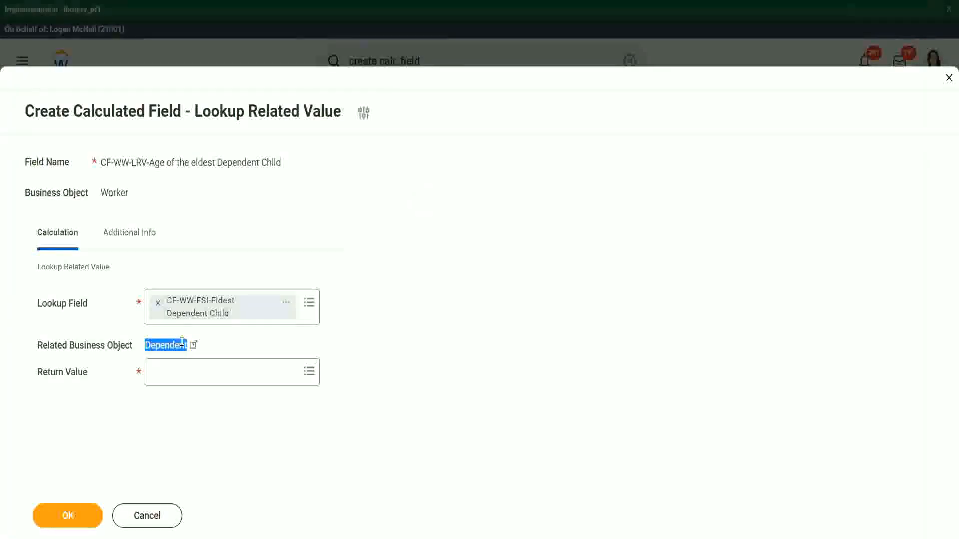
click(169, 376)
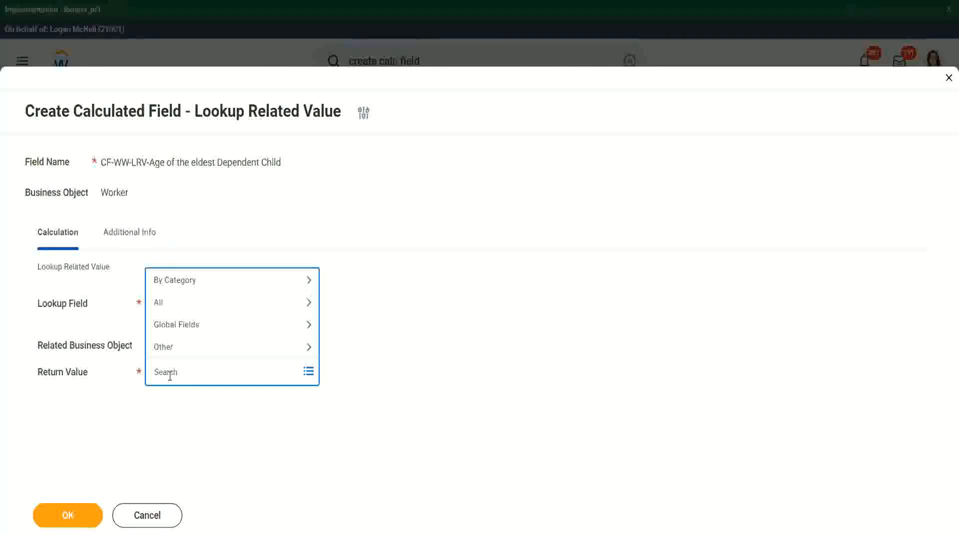
text(e)
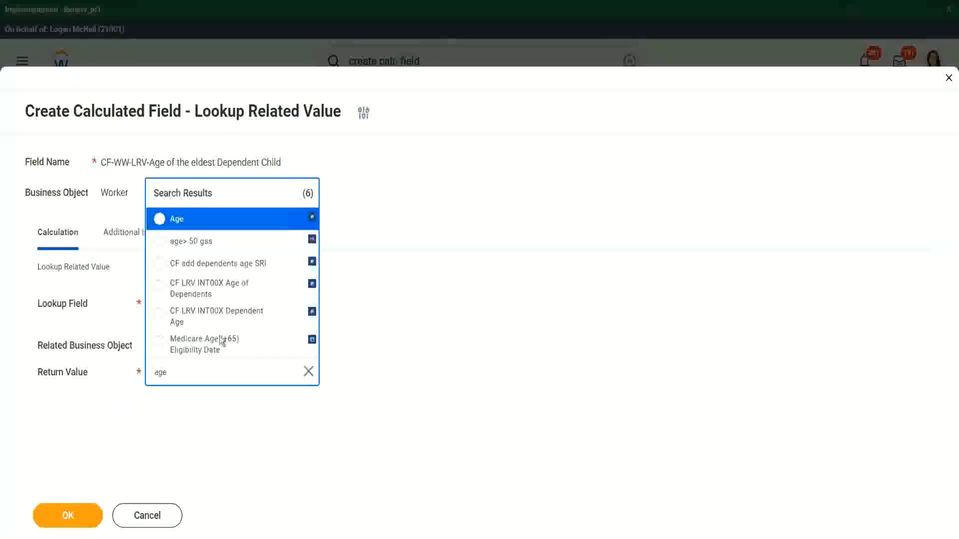
click(231, 224)
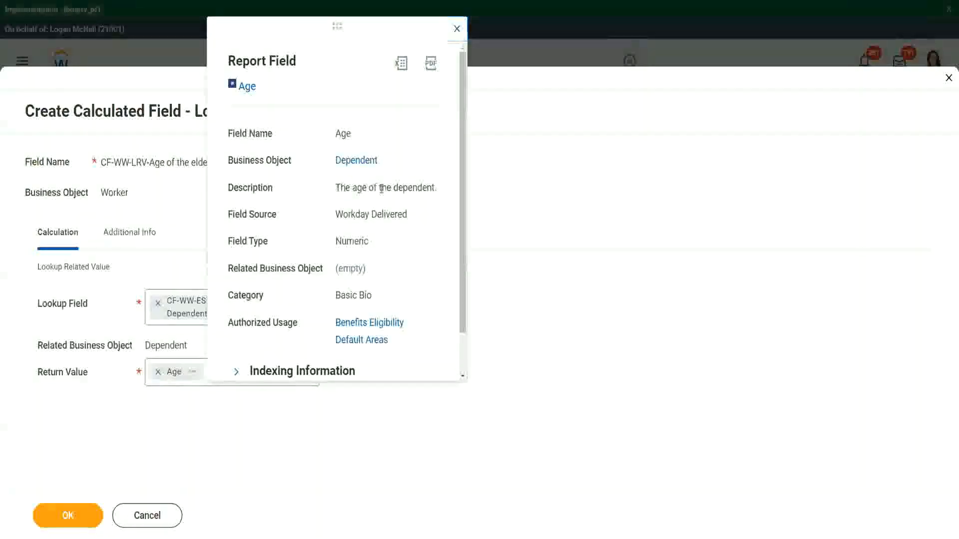
Step: Review the Age field's description and save the Lookup Related Value calculated field
drag(335, 188, 436, 186)
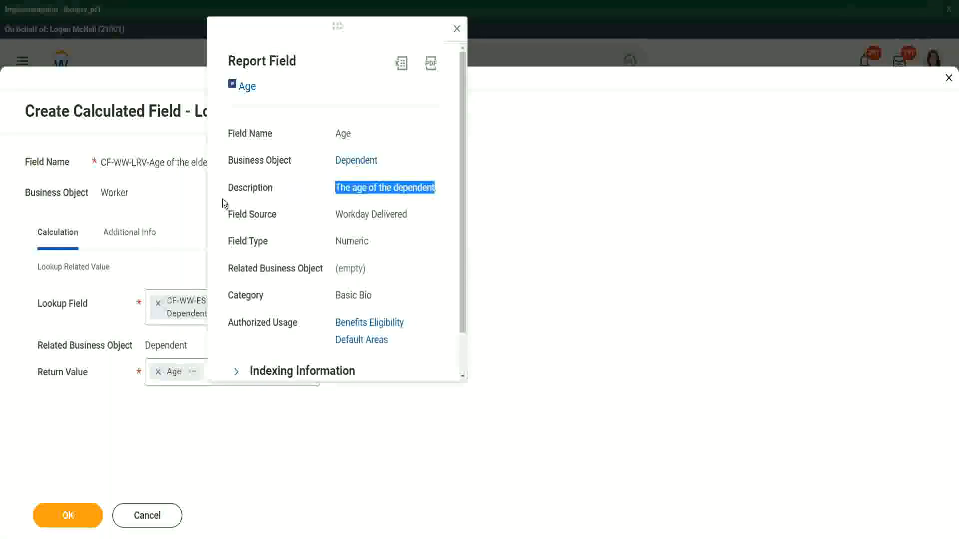
click(160, 213)
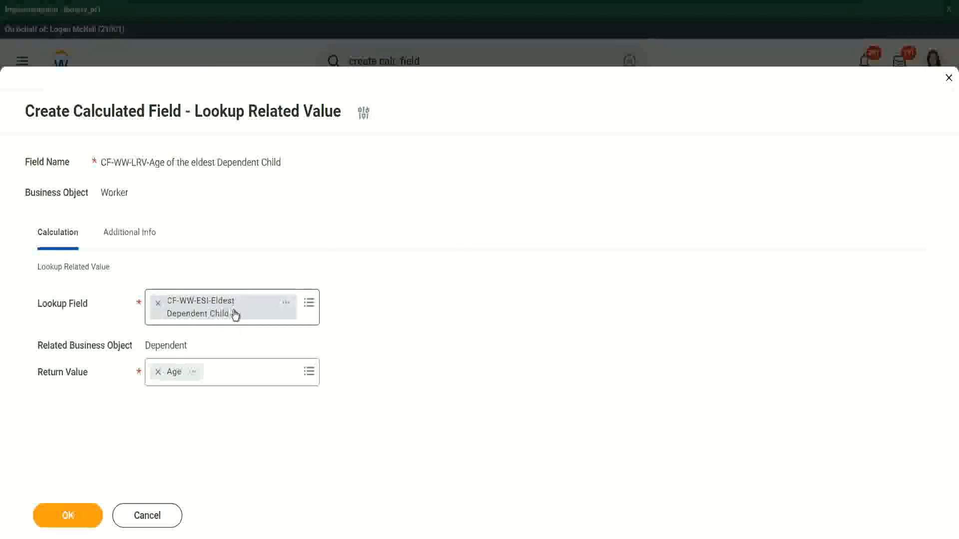
click(76, 514)
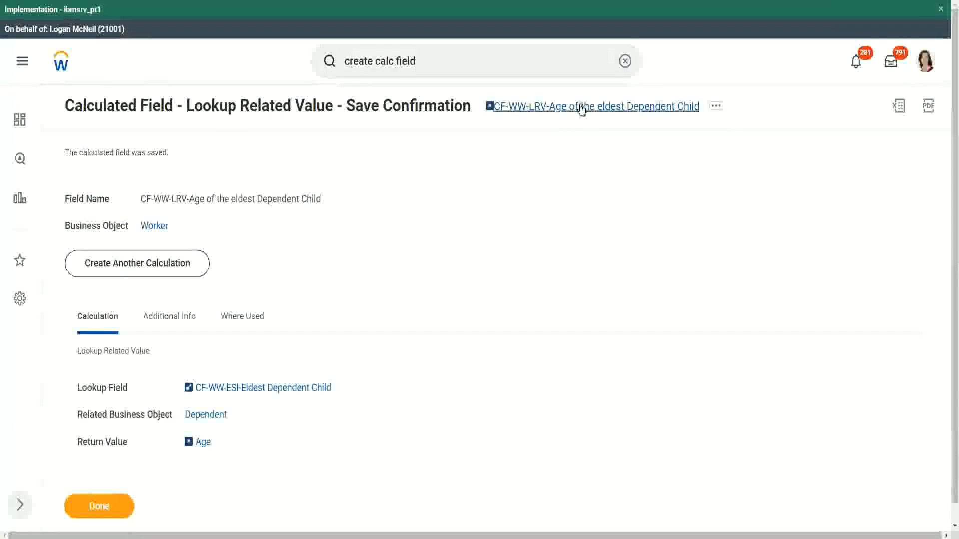
Step: Copy the new calculated field's name and close the save confirmation
right_click(579, 108)
click(607, 159)
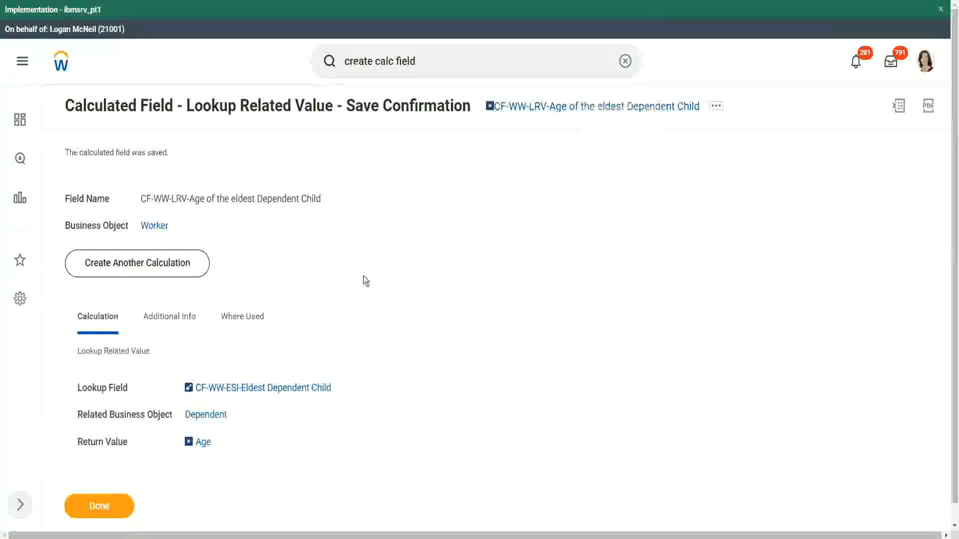
click(100, 503)
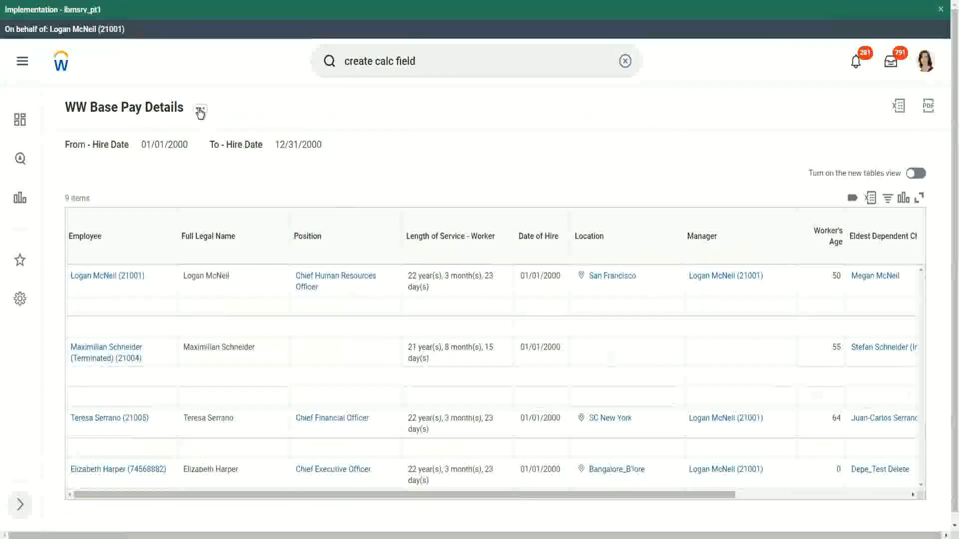
Step: Open the WW Base Pay Details custom report for editing
click(201, 113)
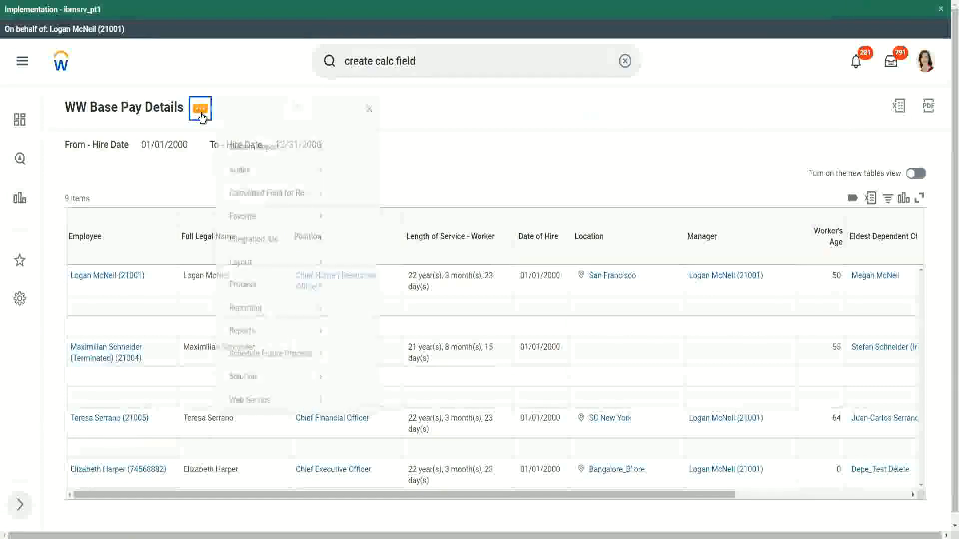
mouse_move(261, 167)
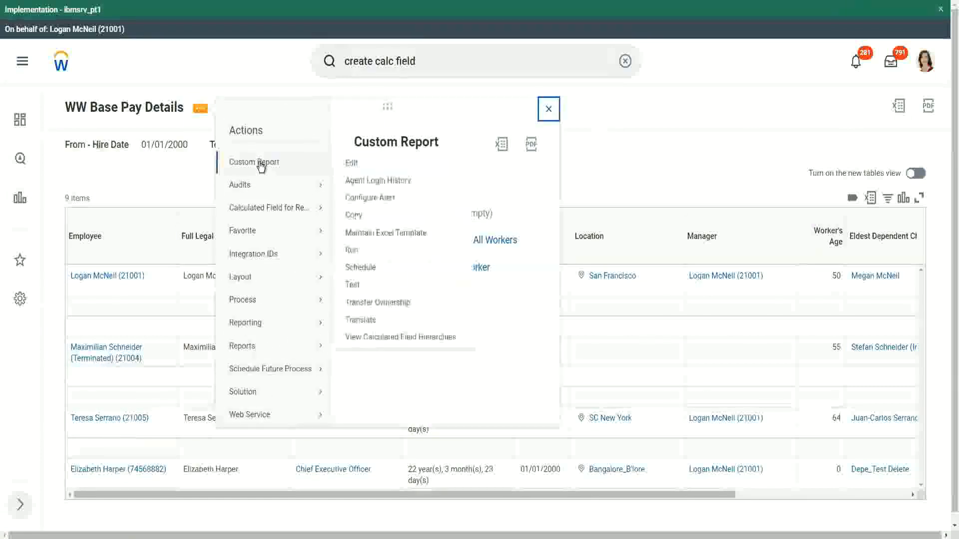
click(354, 164)
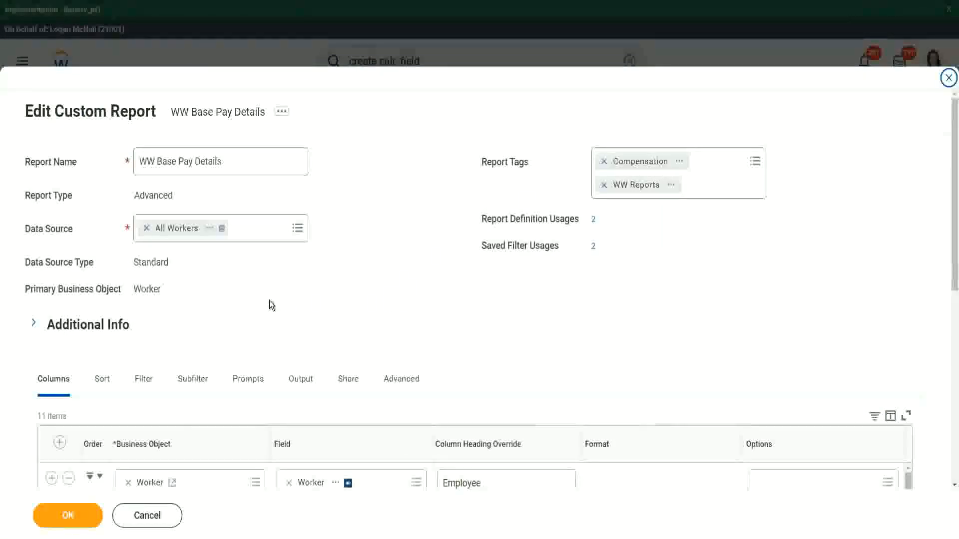
Step: Insert a column after Eldest Dependent Child using the CF-WW-LRV-Age of the eldest Dependent Child field
scroll(269, 302, down, 7)
scroll(268, 259, down, 5)
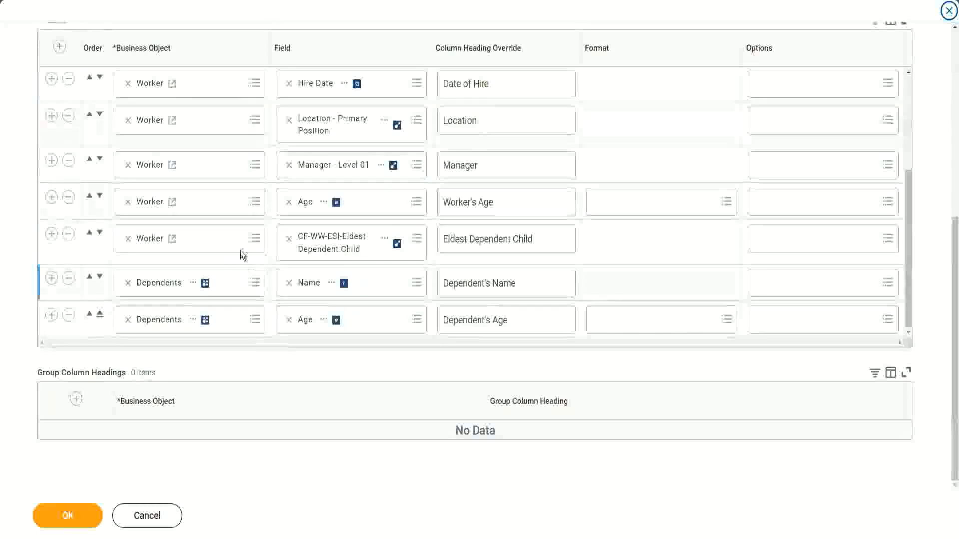
click(52, 233)
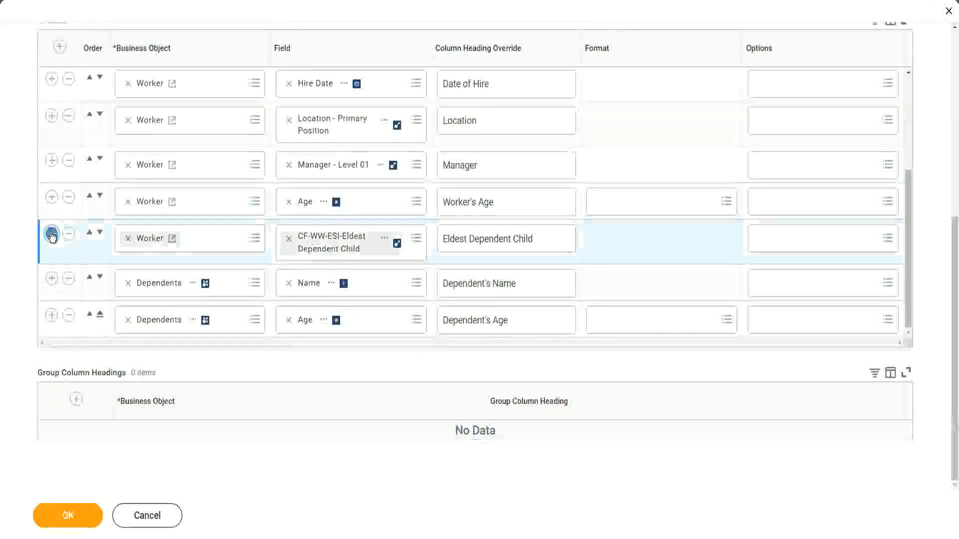
click(313, 290)
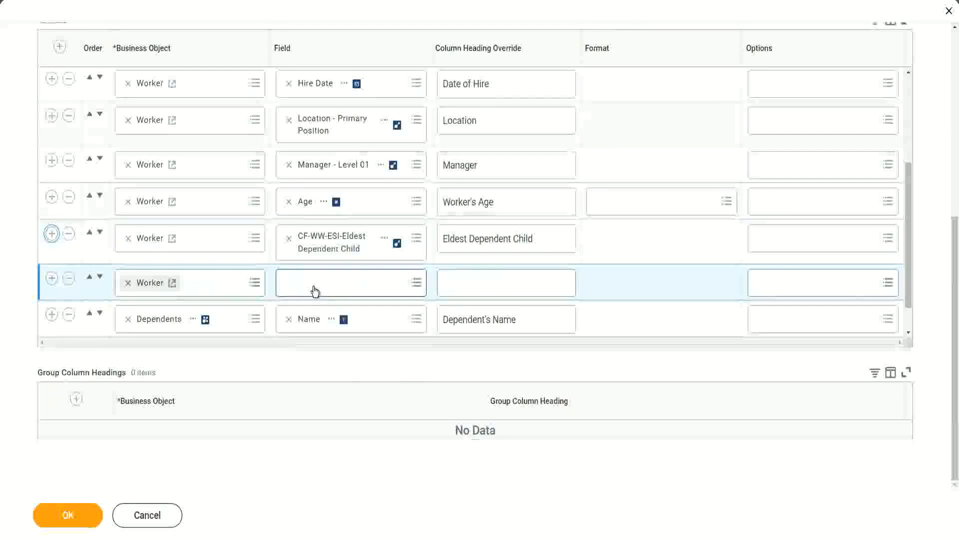
key(ctrl+v)
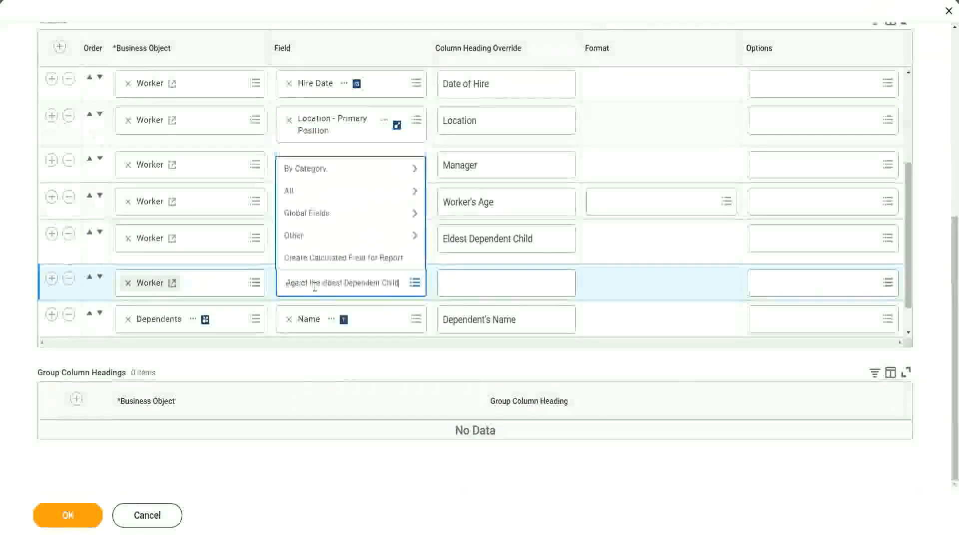
key(Return)
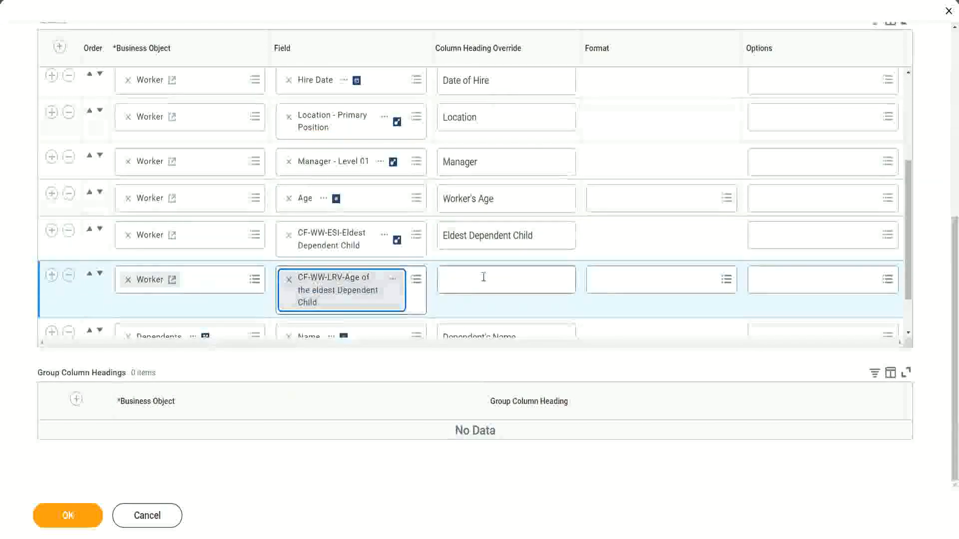
Step: Set the new column's heading to Age of the Eldest Dependent Child and save the report
click(484, 277)
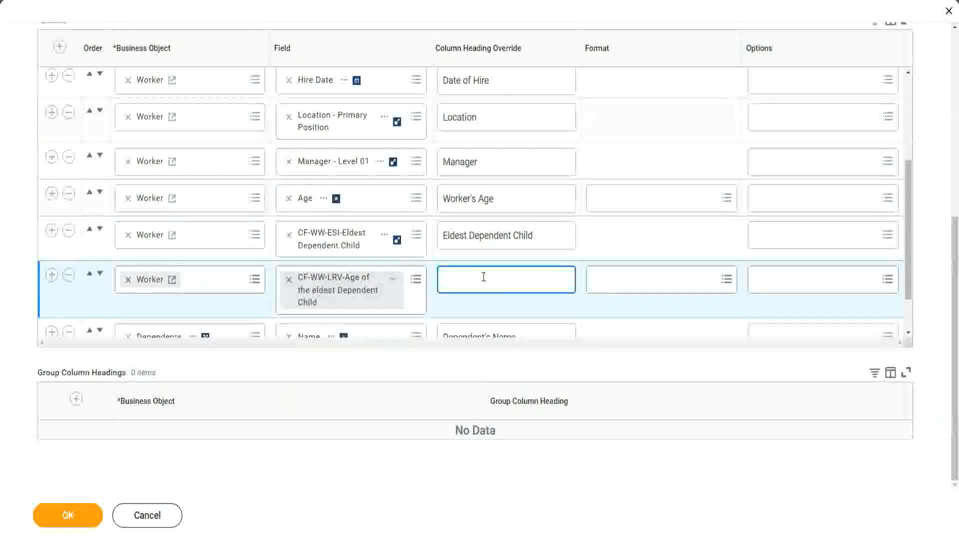
text(Age of the E)
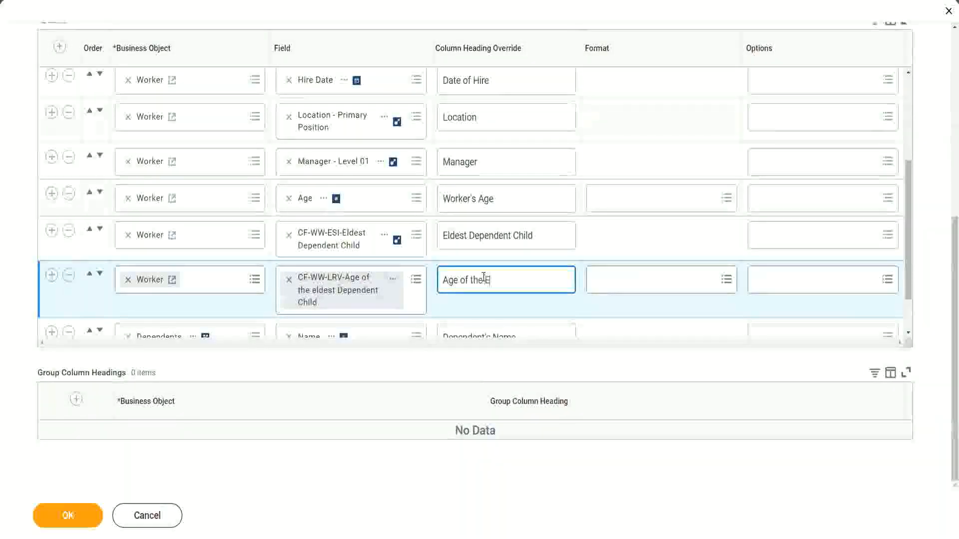
text(ldest De)
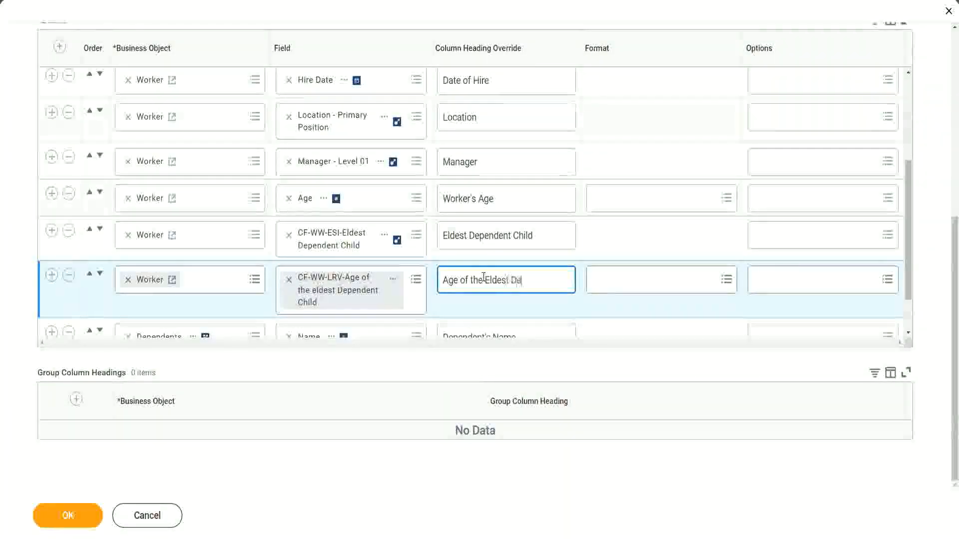
text(pendent Child)
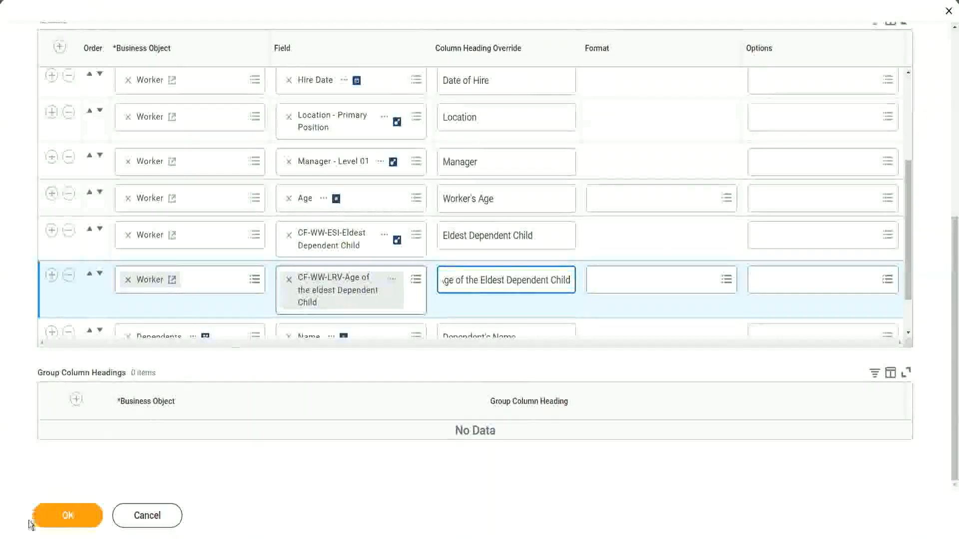
click(57, 523)
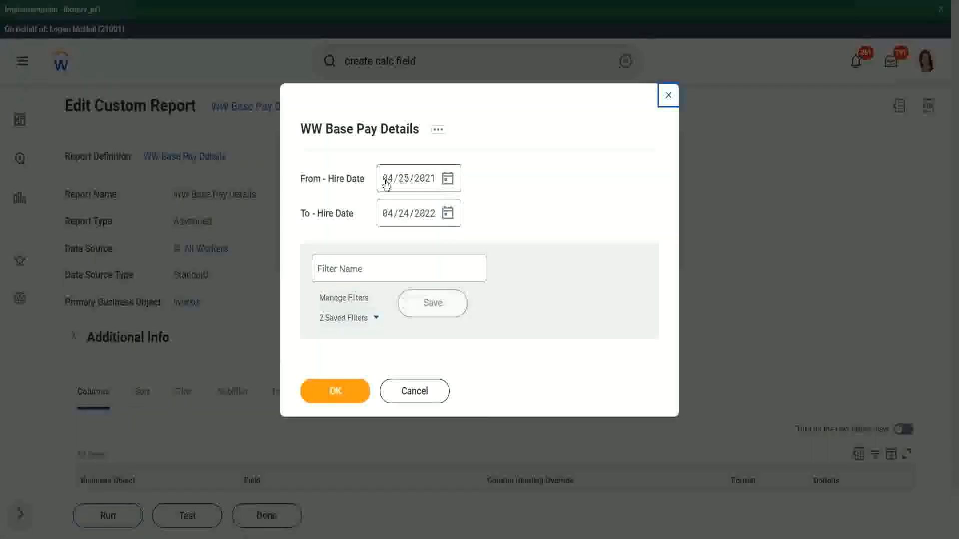
Step: Run the report with hire dates from 01/01/2000 to 12/31/2000
click(386, 185)
text(01/01/20)
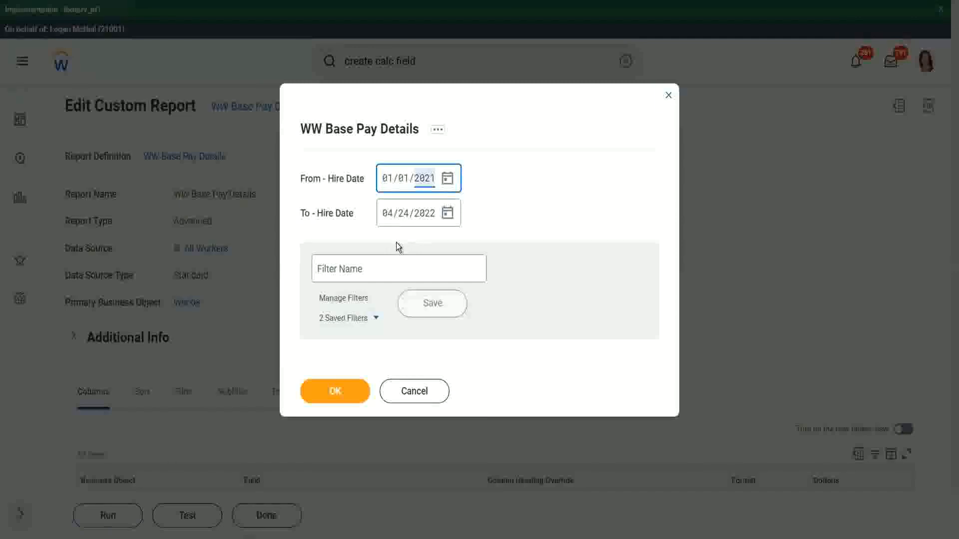
text(00)
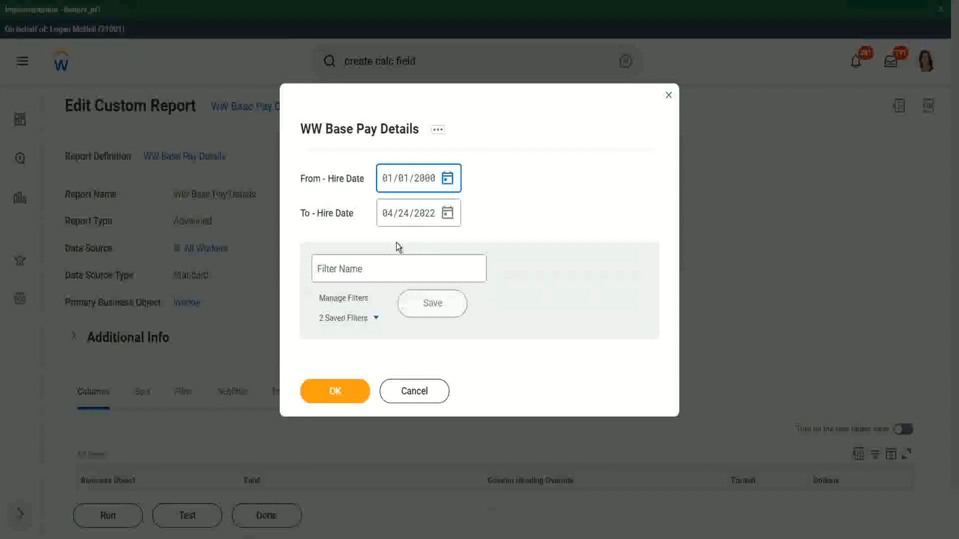
key(Tab)
text(12/31/)
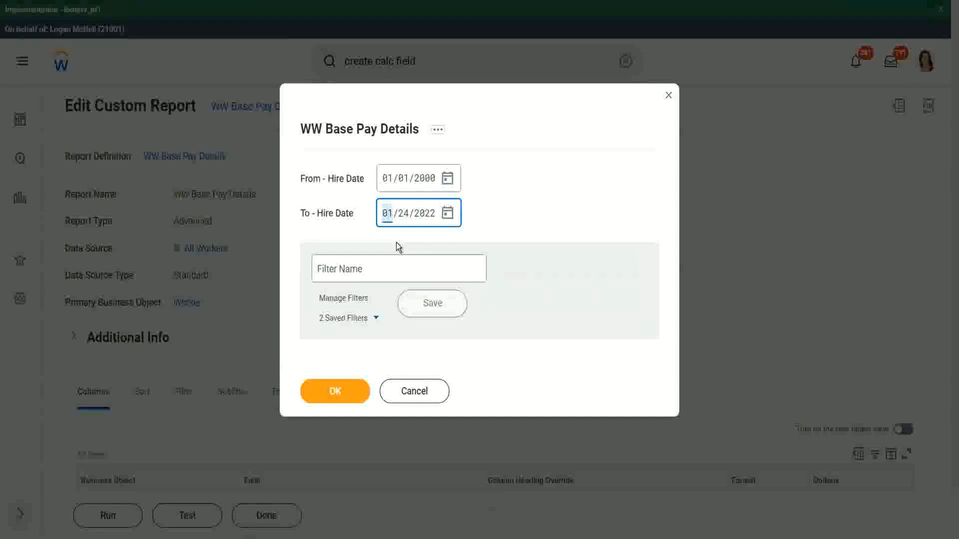
text(2000)
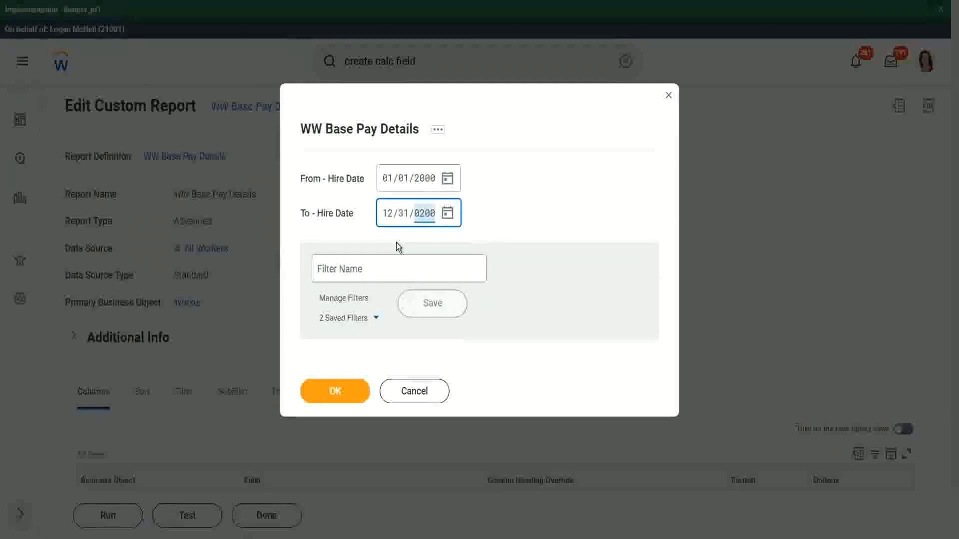
click(368, 267)
text(2000)
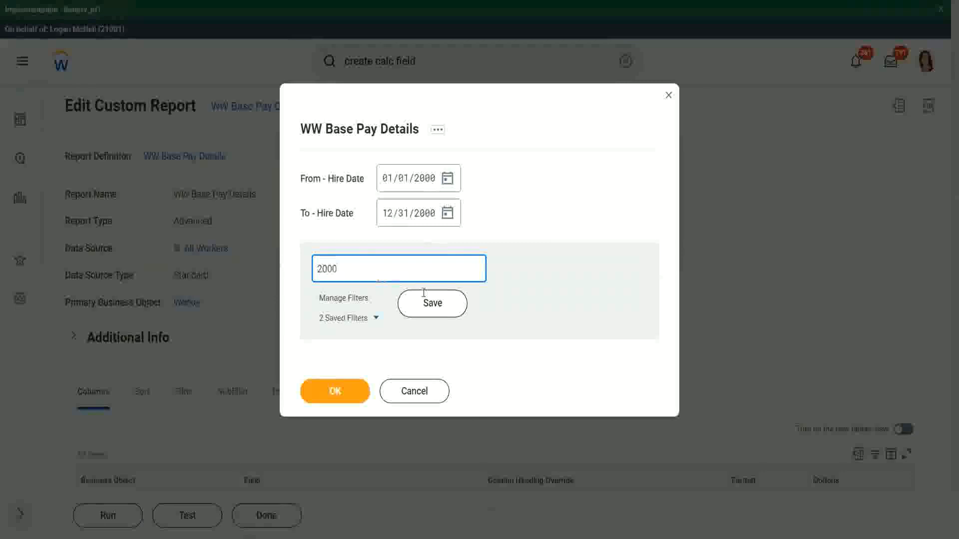
click(425, 300)
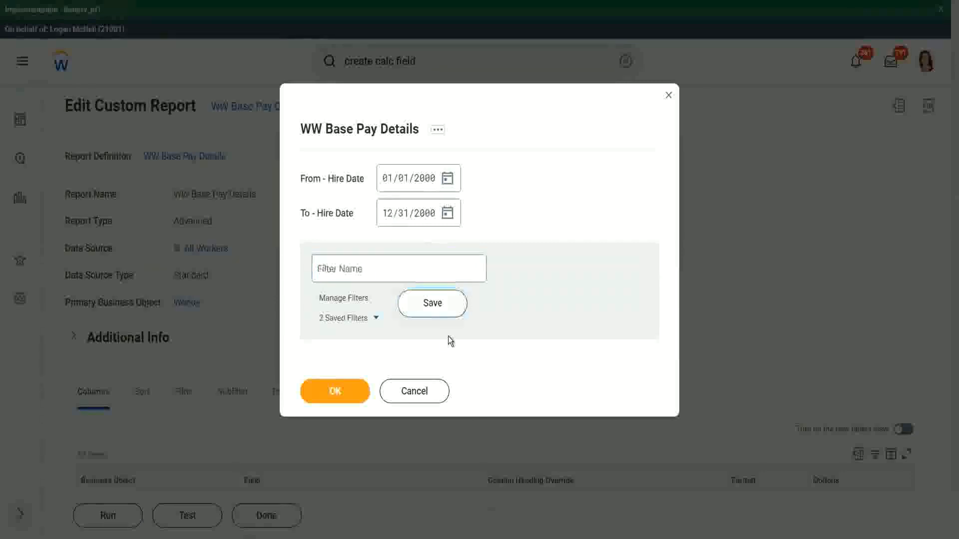
click(332, 395)
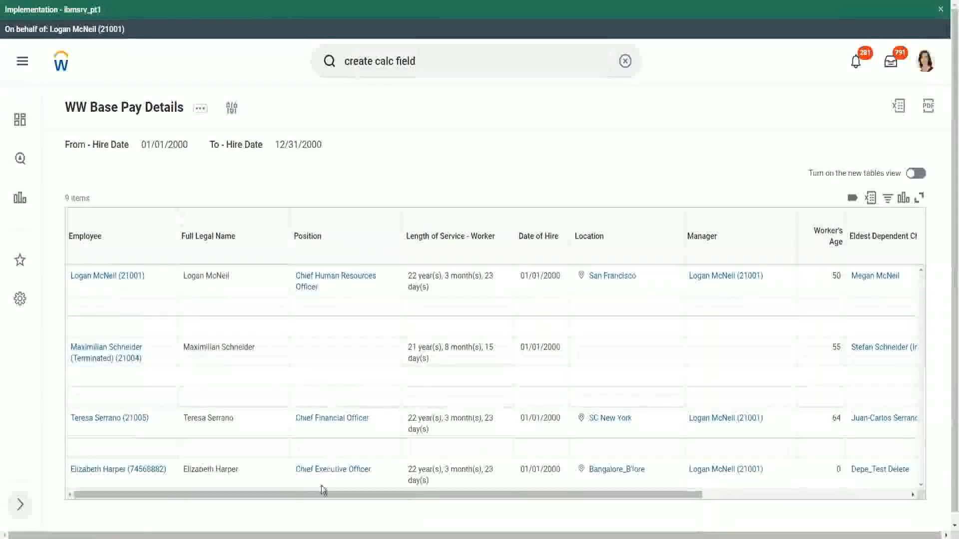
Step: Compare each worker's Age of the Eldest Dependent Child value against the ages listed for their dependents
drag(317, 494, 574, 514)
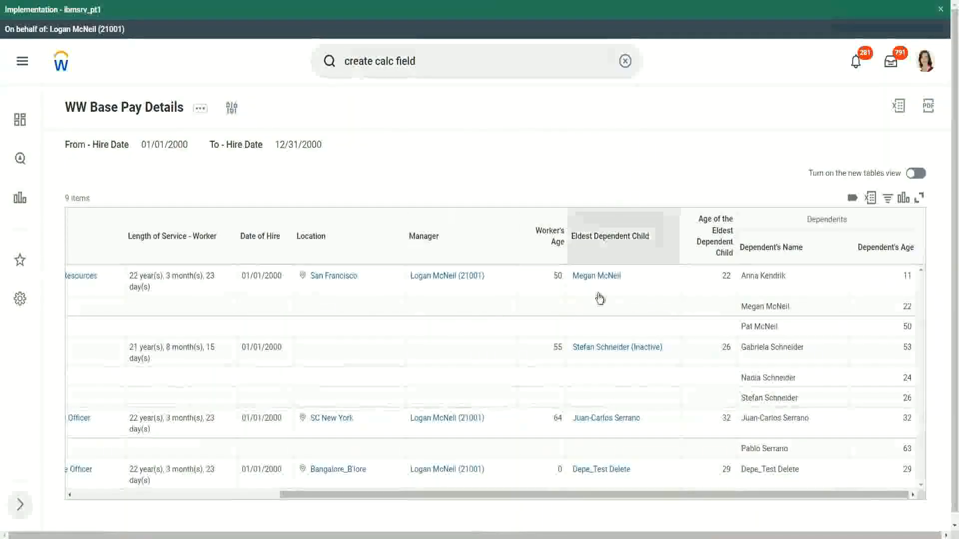
double_click(727, 275)
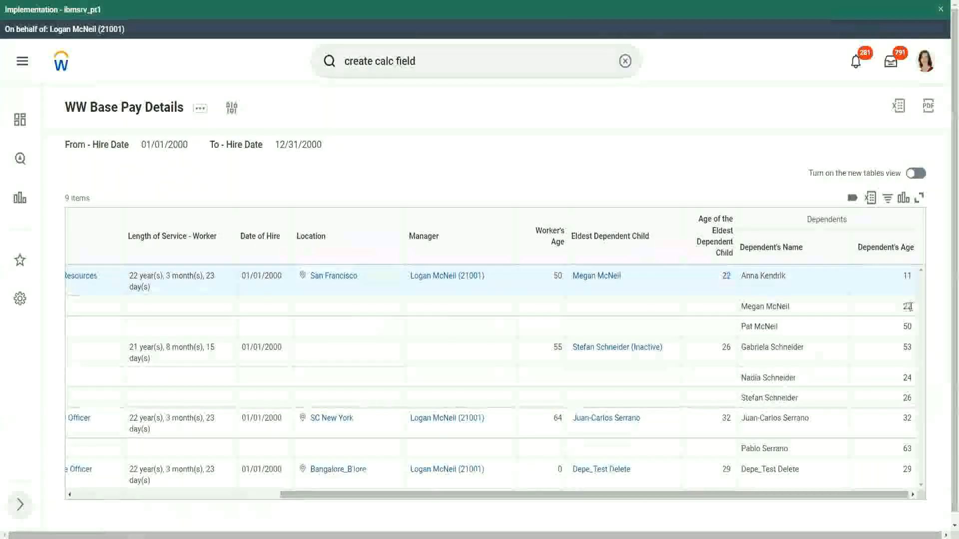
double_click(906, 306)
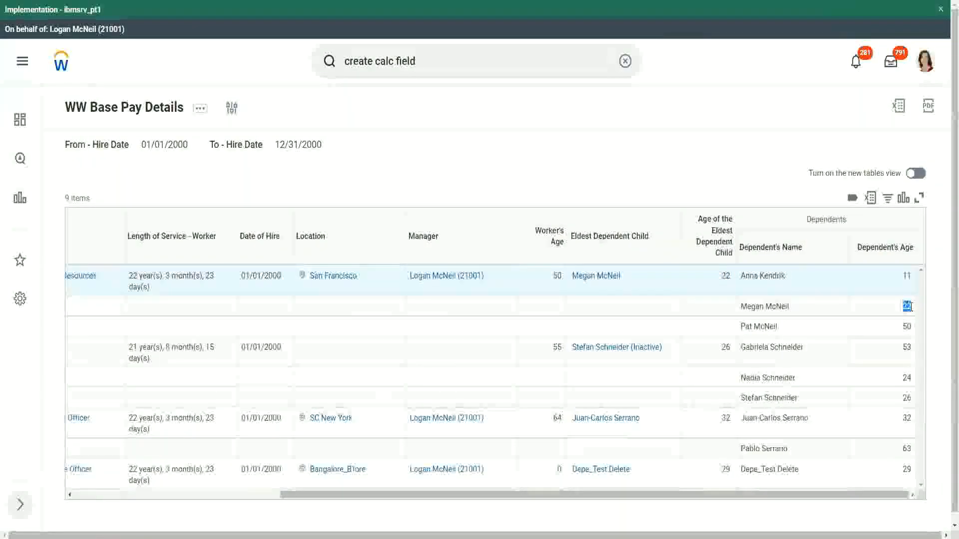
double_click(725, 276)
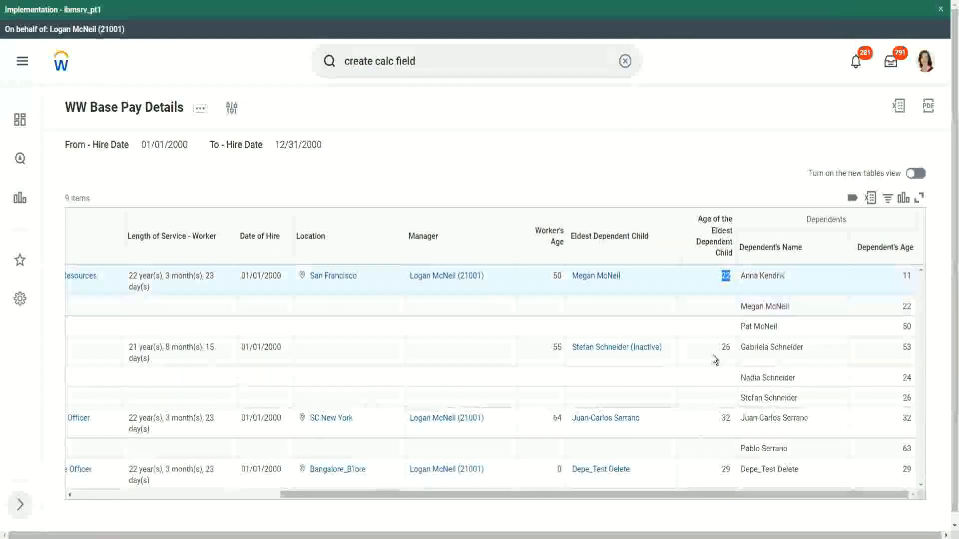
double_click(726, 348)
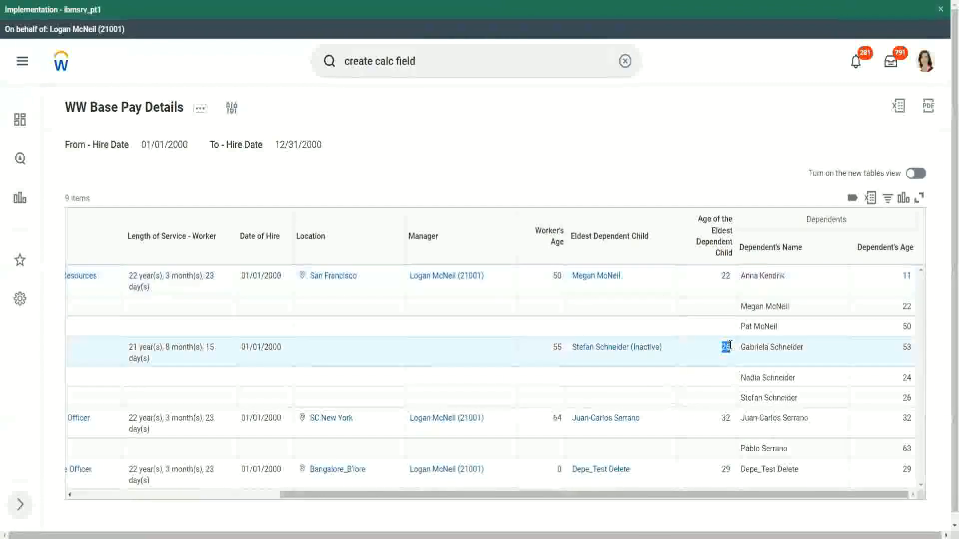
double_click(726, 419)
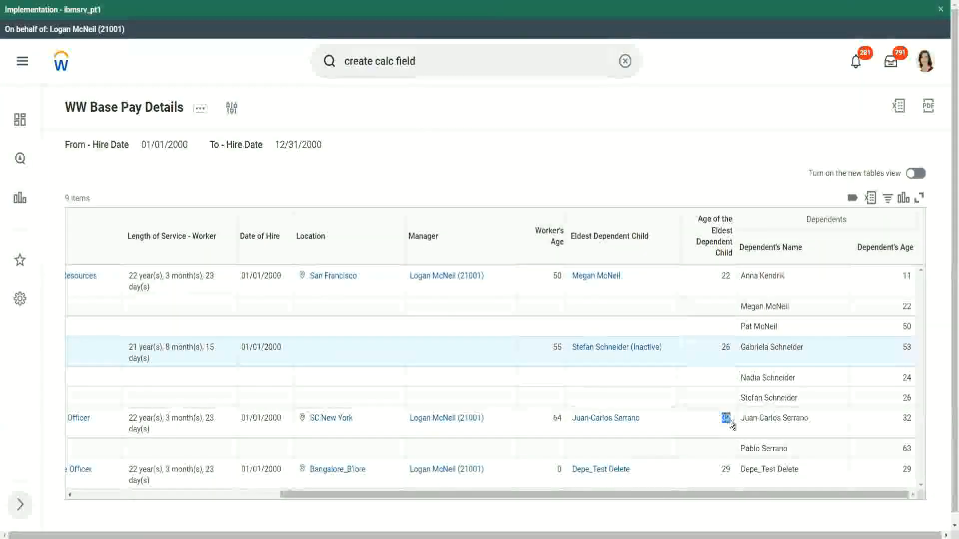
double_click(912, 420)
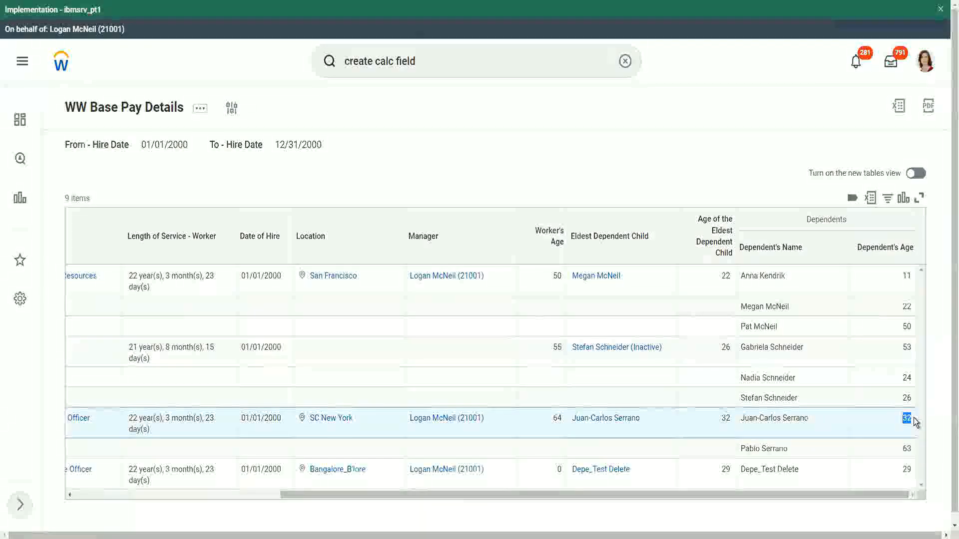
double_click(725, 469)
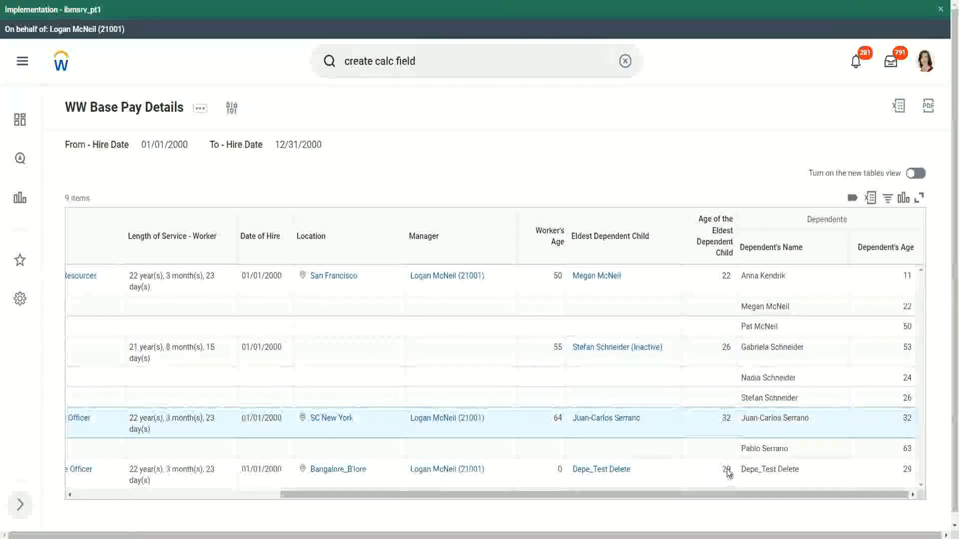
double_click(907, 469)
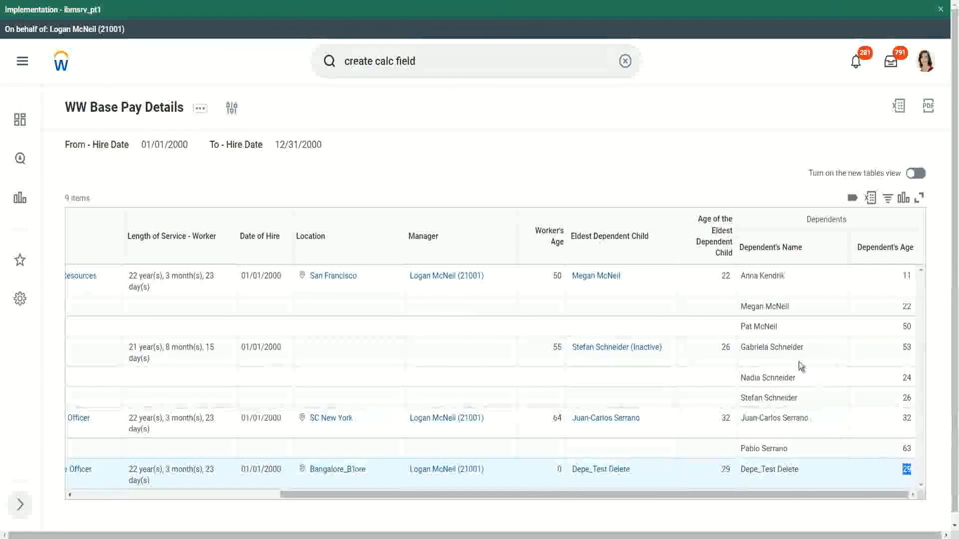
click(721, 153)
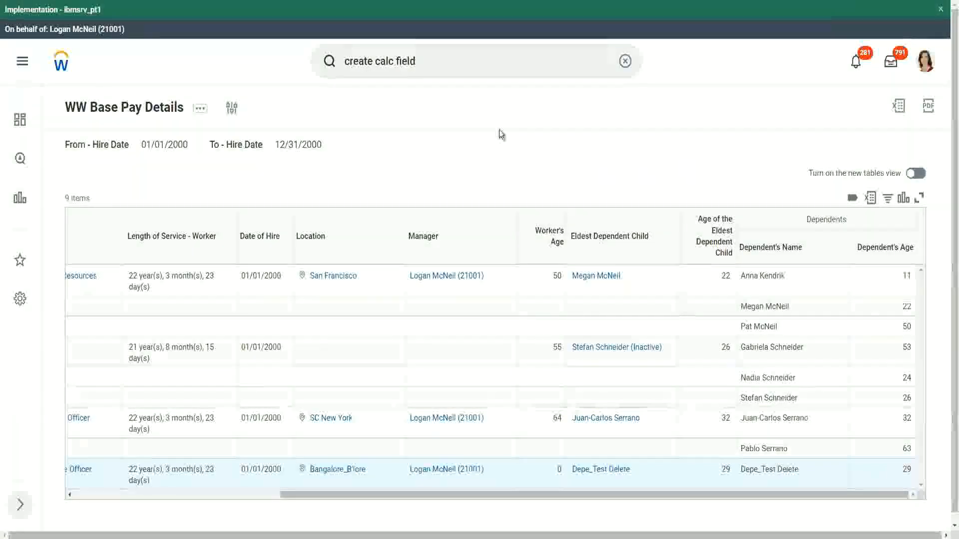
Step: Open the WW Base Pay Details custom report in the report editor again
click(201, 109)
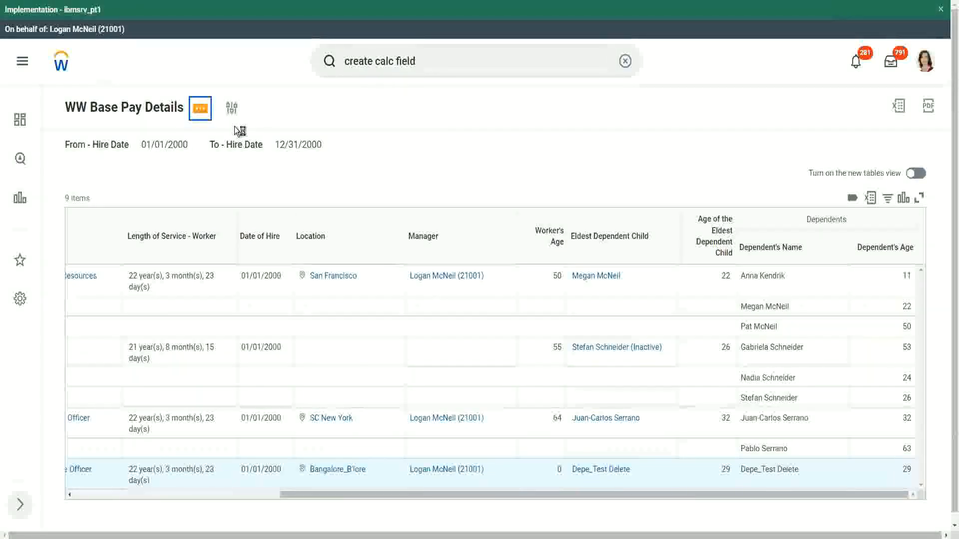
mouse_move(258, 169)
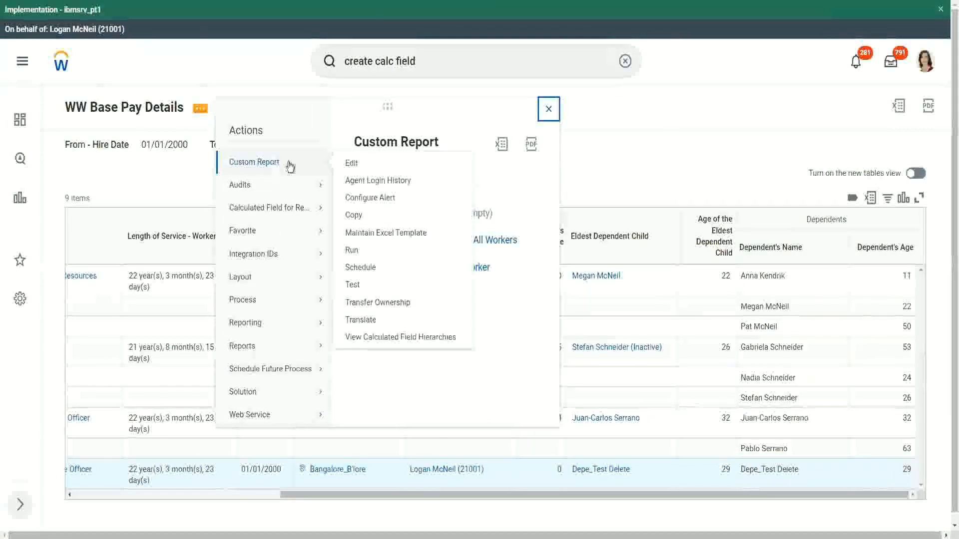
click(352, 164)
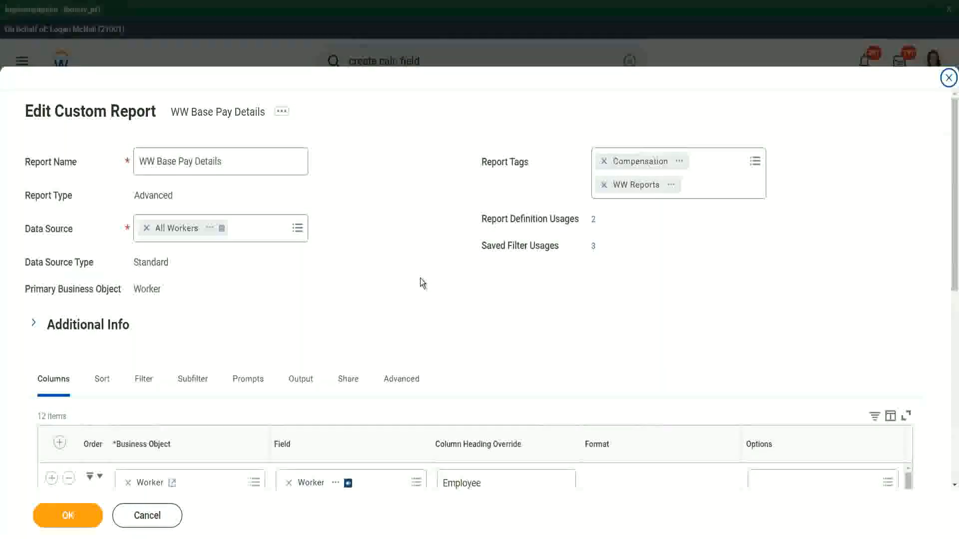
Step: Add a filter condition on the CF-WW-LRV-Age of the eldest Dependent Child field after the Eldest Dependent Child condition
scroll(436, 258, down, 4)
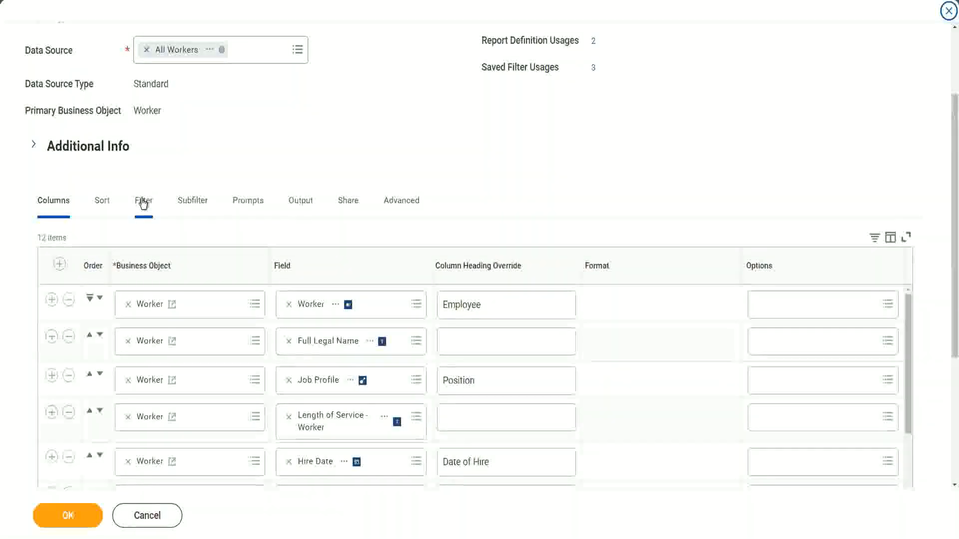
click(144, 200)
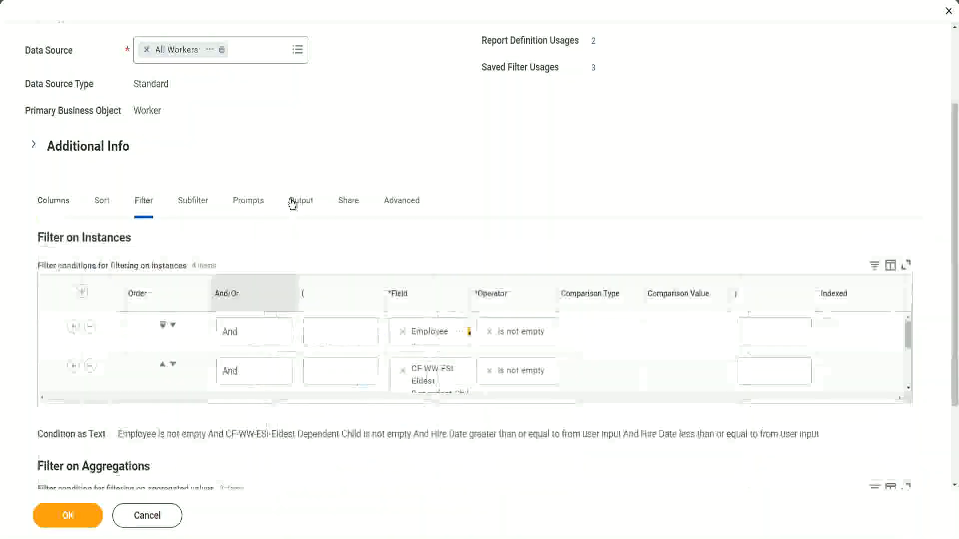
click(51, 366)
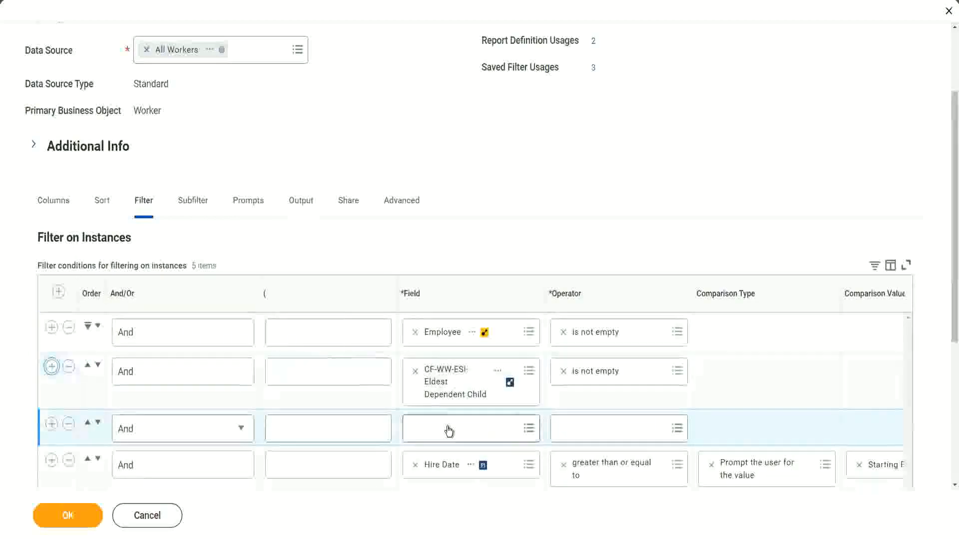
click(449, 426)
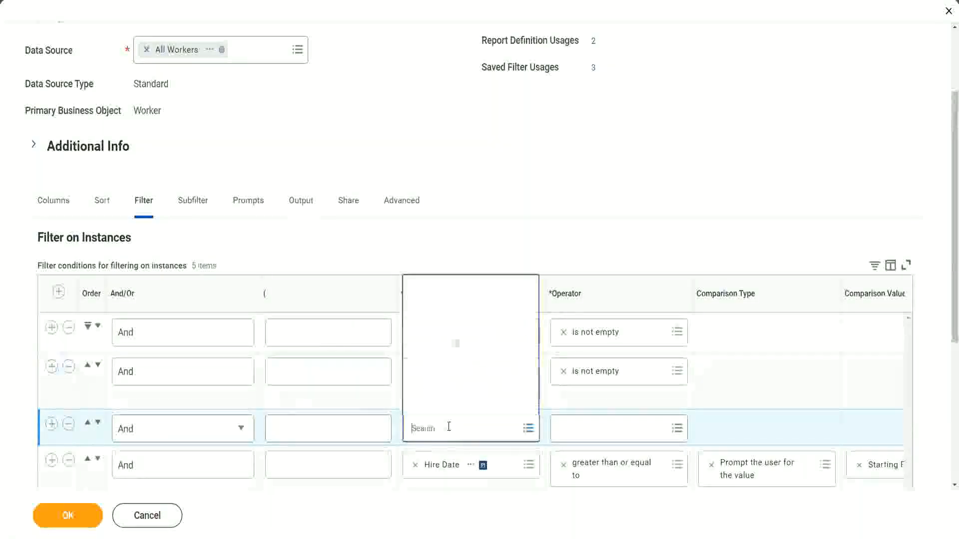
click(467, 289)
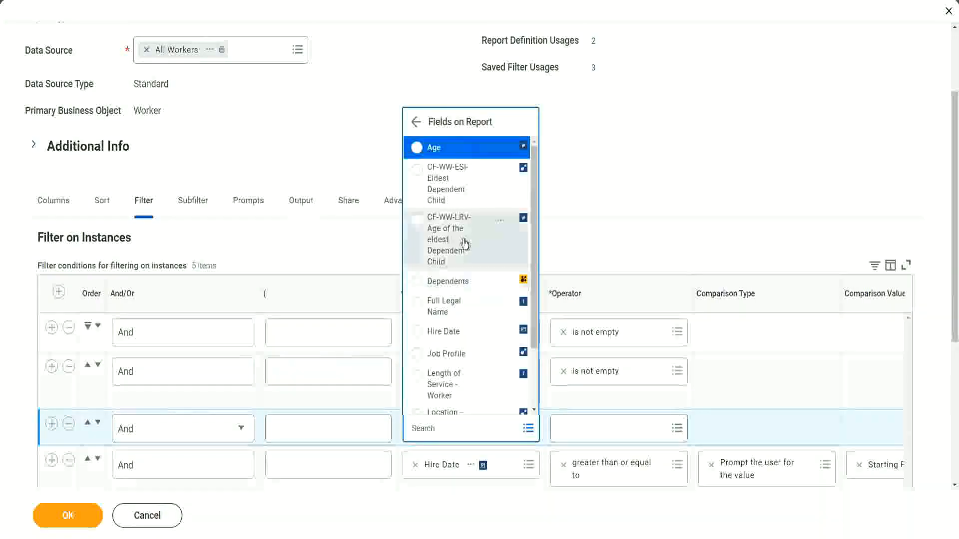
click(436, 240)
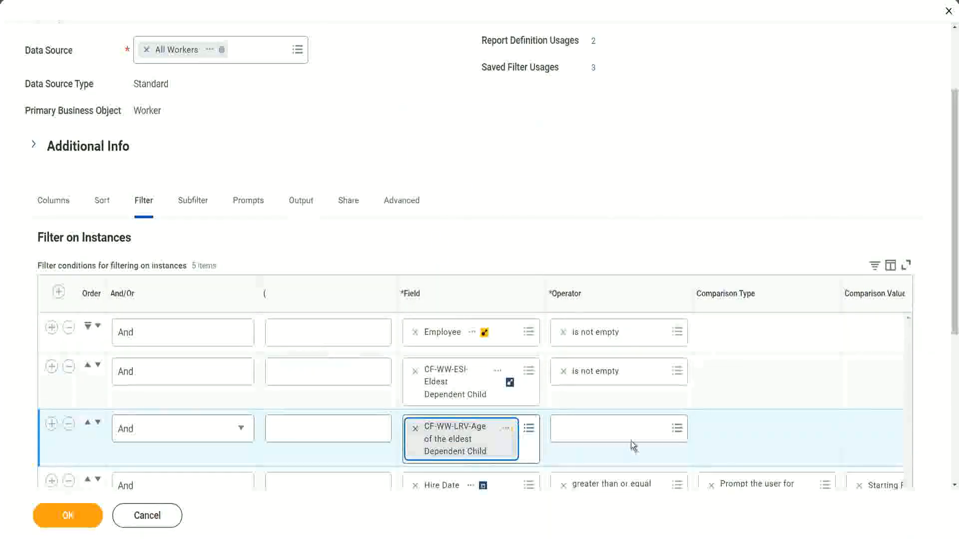
Step: Set the new filter's operator to less than or equal to with a comparison value of 30, and save the report
click(622, 426)
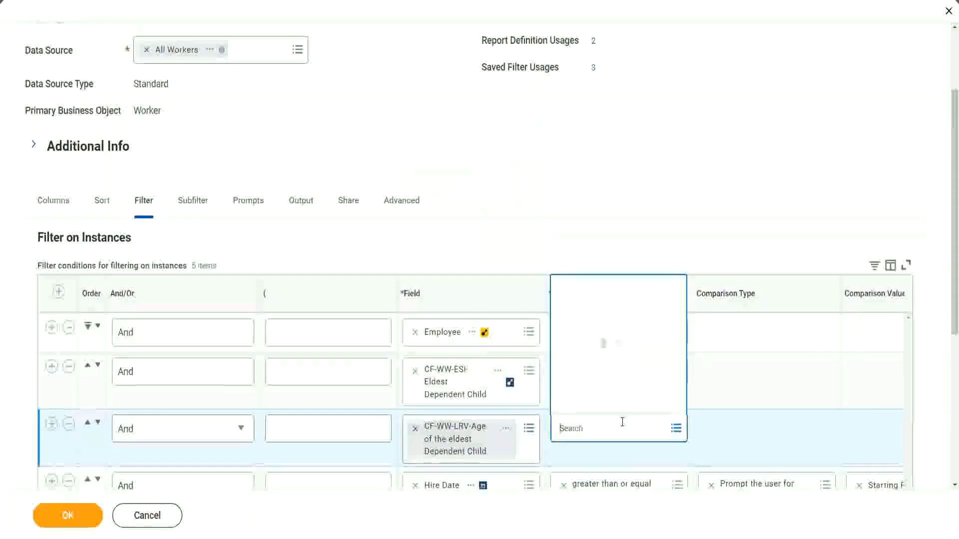
click(612, 381)
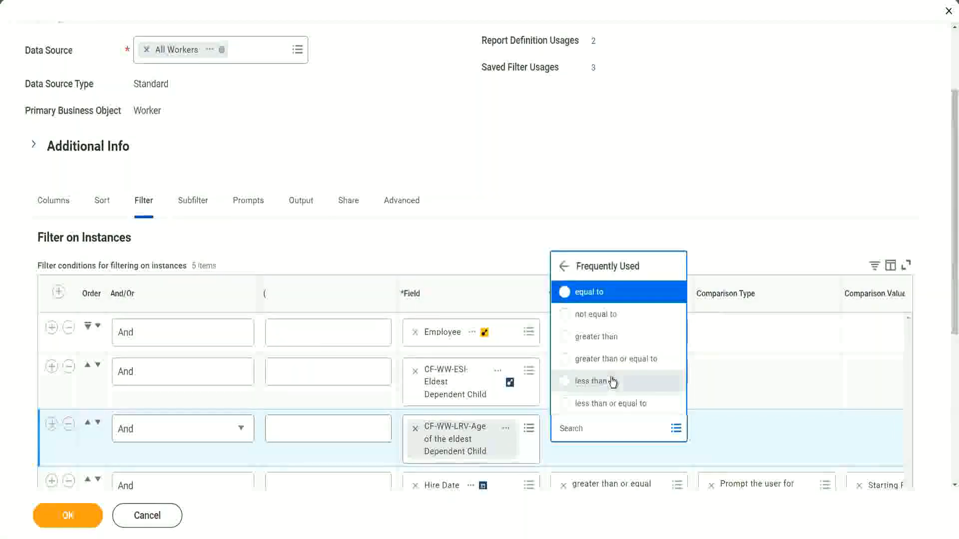
click(610, 403)
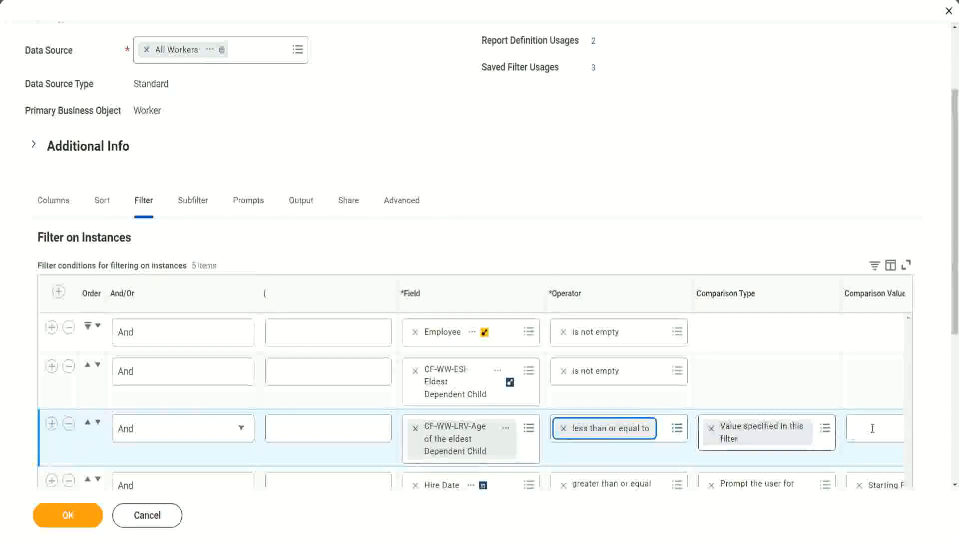
scroll(512, 459, down, 2)
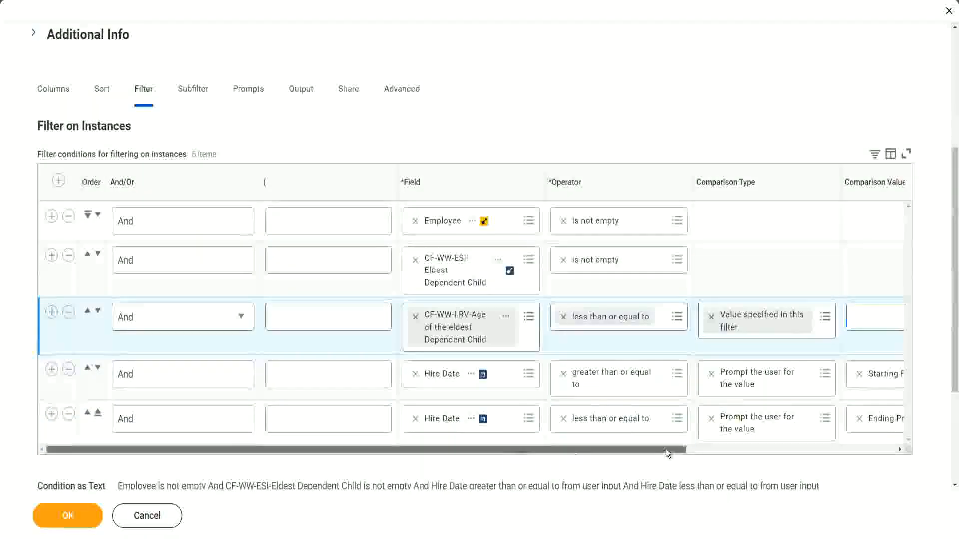
drag(666, 449, 874, 446)
click(704, 316)
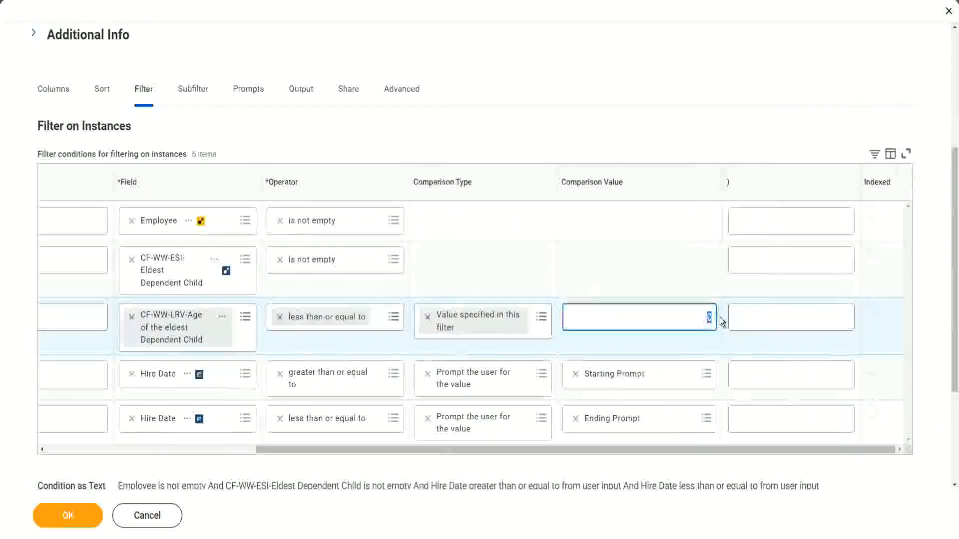
text(30)
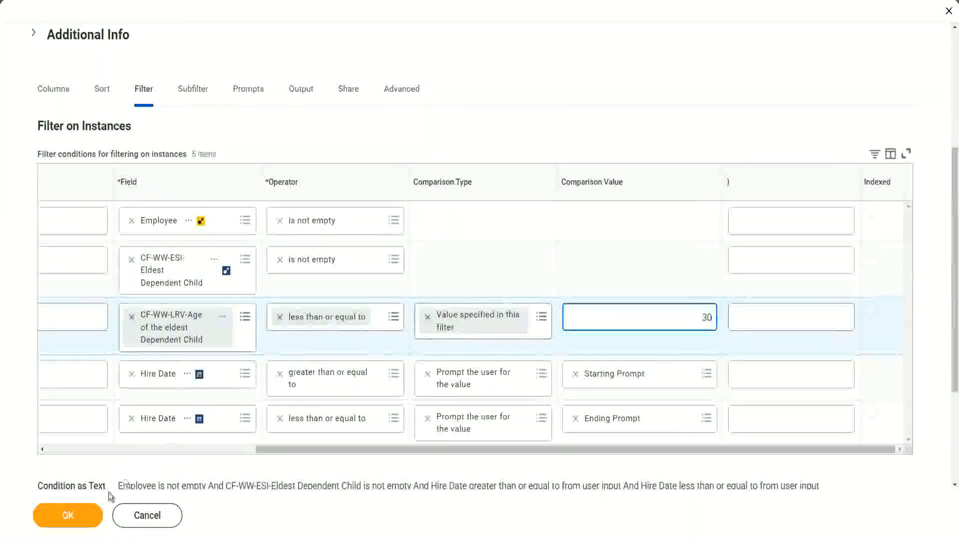
click(67, 525)
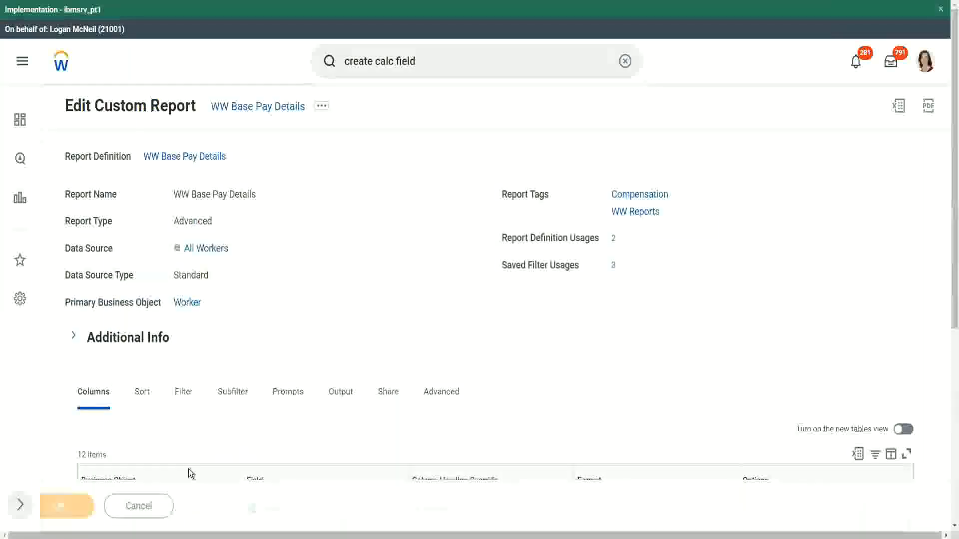
Step: Run the report using the saved filter for hire dates 01/01/2000 to 12/31/2000
click(105, 512)
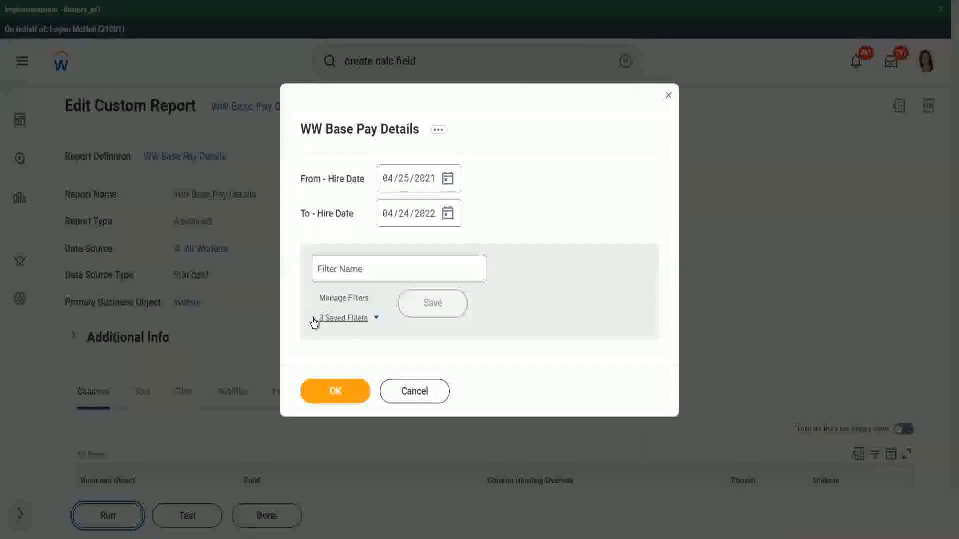
click(376, 321)
click(372, 357)
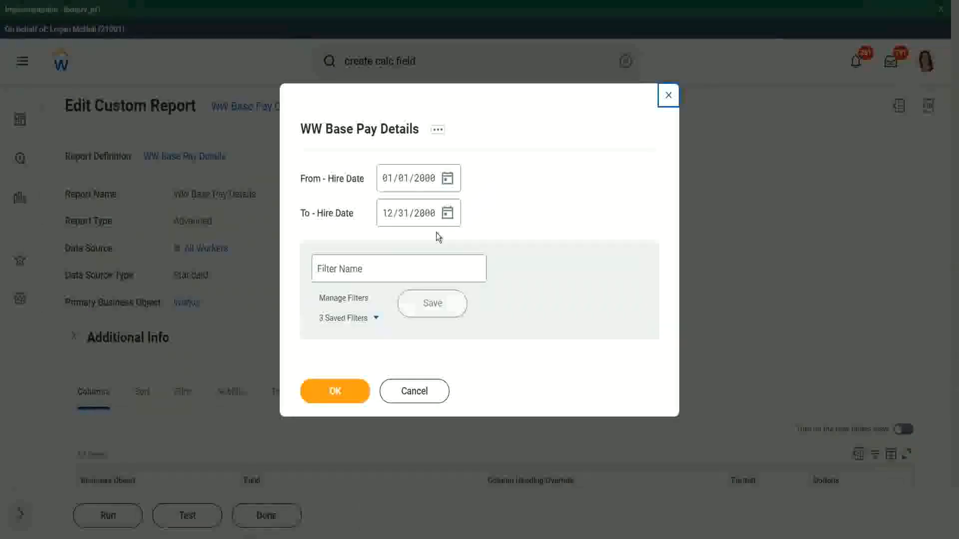
click(334, 394)
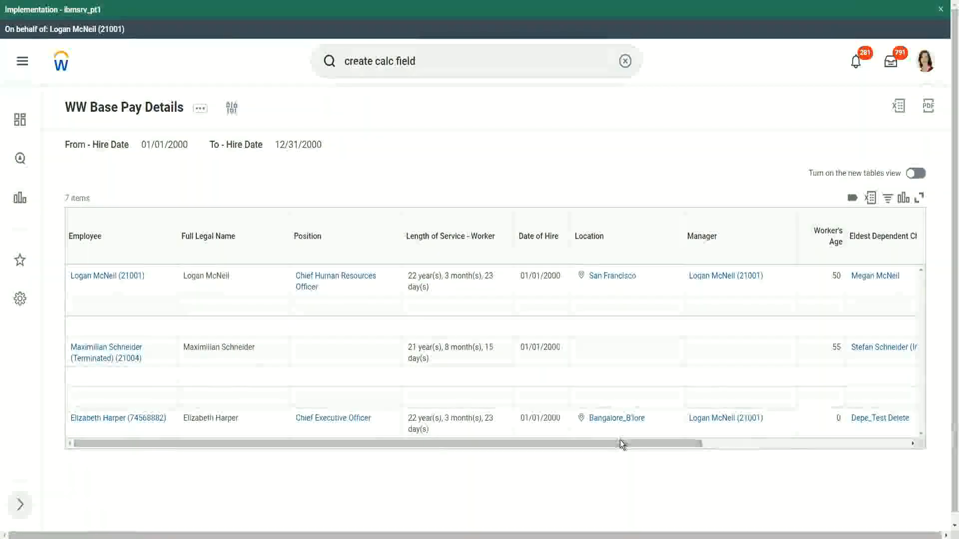
Step: Review the filtered results' Age of the Eldest Dependent Child column across the table
drag(619, 439, 817, 448)
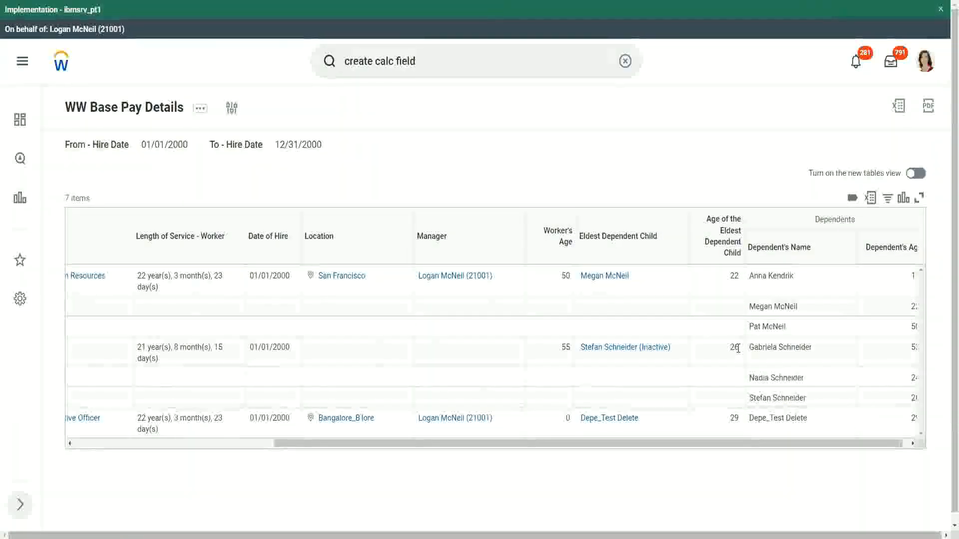
double_click(733, 418)
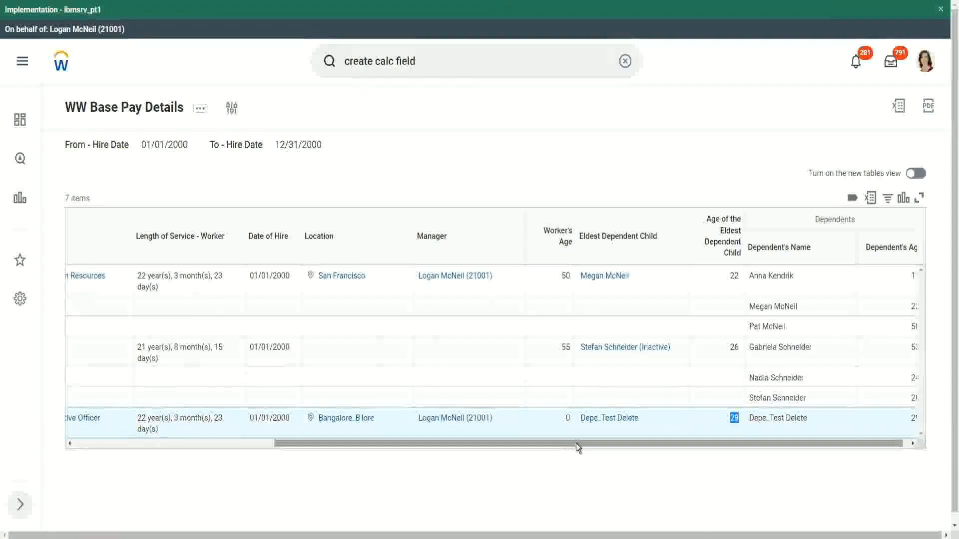
drag(576, 442, 274, 449)
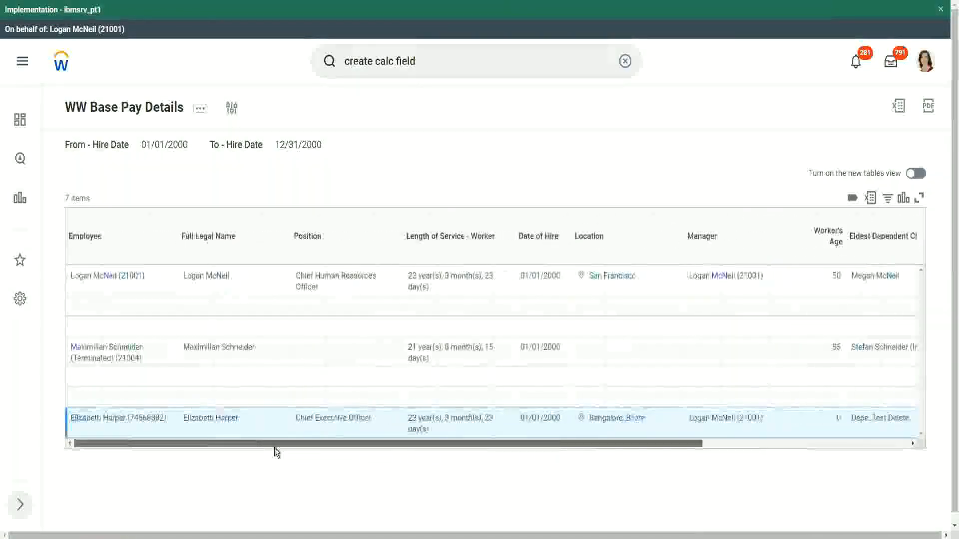